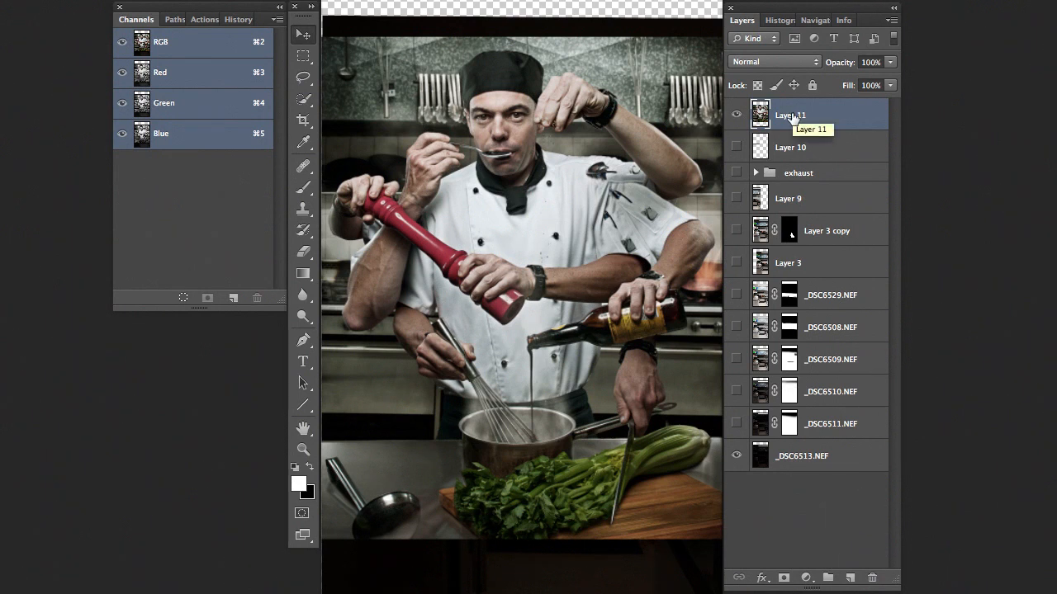
Step: Delete Layer 11 from the kitchen composite and select the _DSC6513.NEF base layer
drag(799, 116, 871, 576)
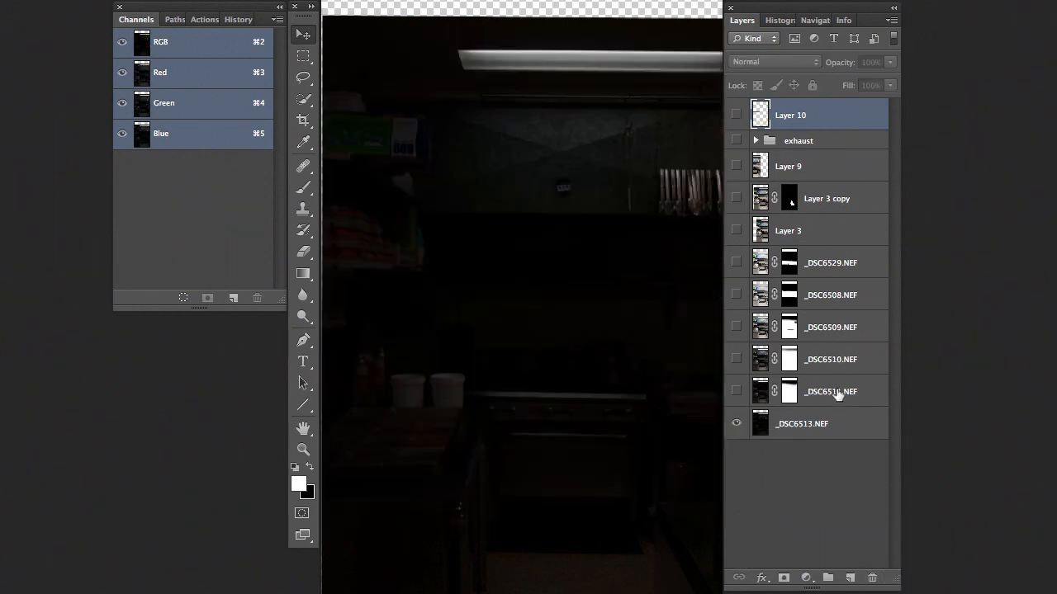
click(828, 413)
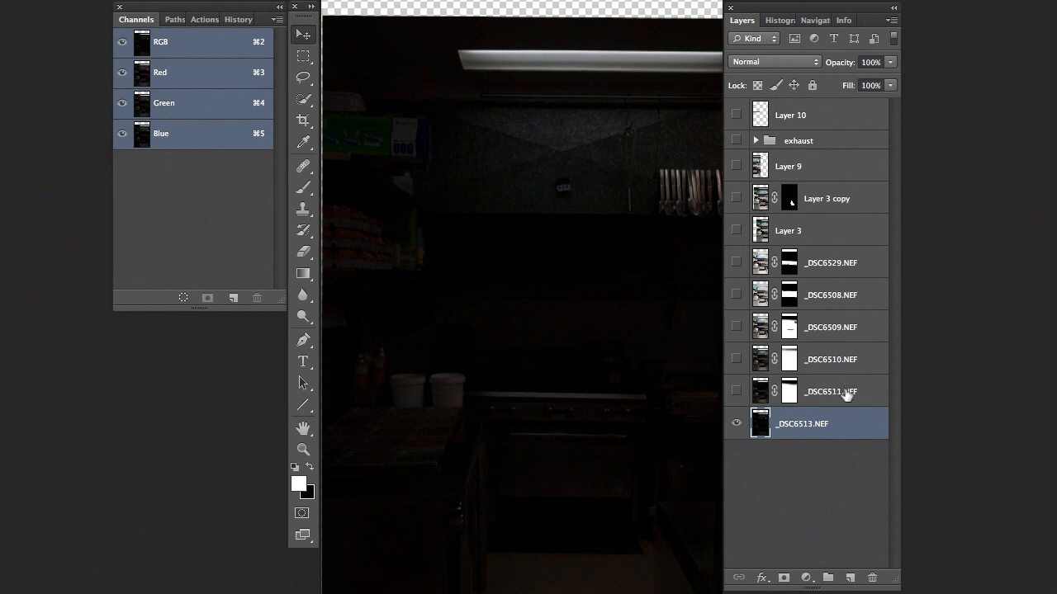
Step: Show the masked exposure layers _DSC6511.NEF, _DSC6510.NEF, _DSC6509.NEF, _DSC6508.NEF and _DSC6529.NEF, from the lowest upward
click(736, 393)
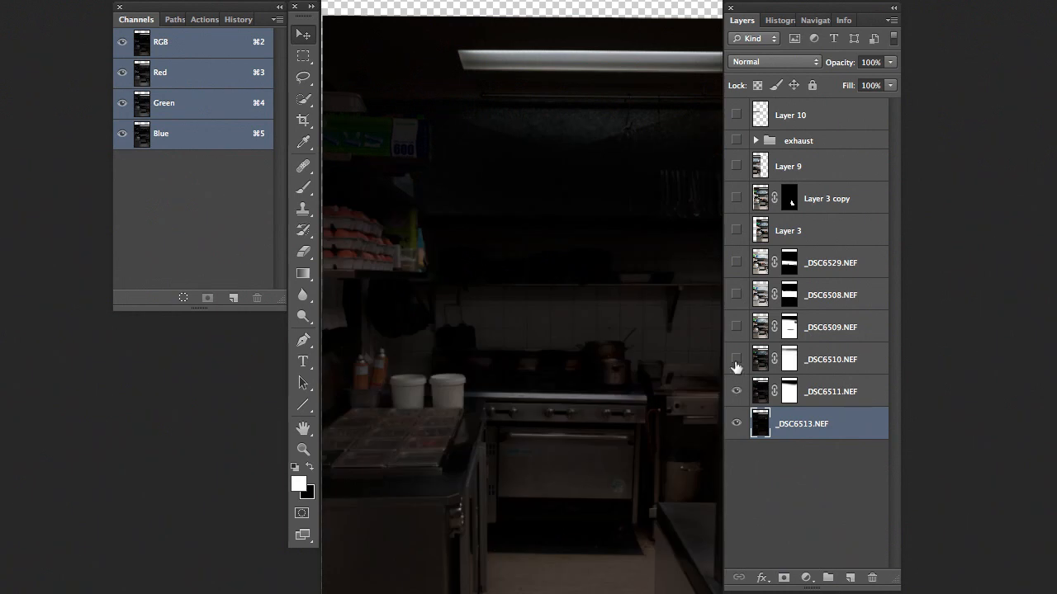
click(736, 362)
click(737, 329)
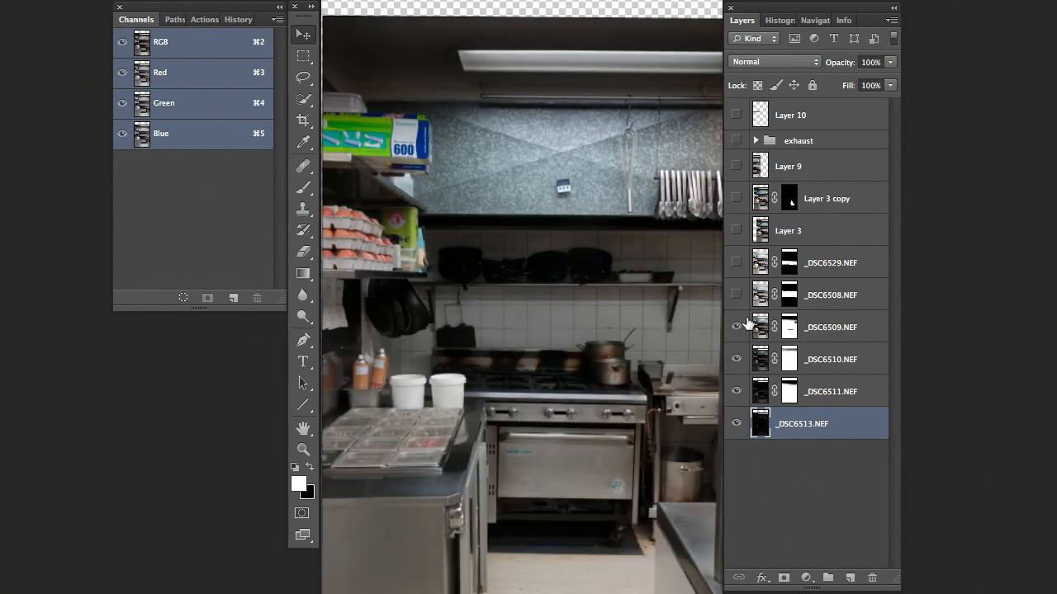
click(736, 296)
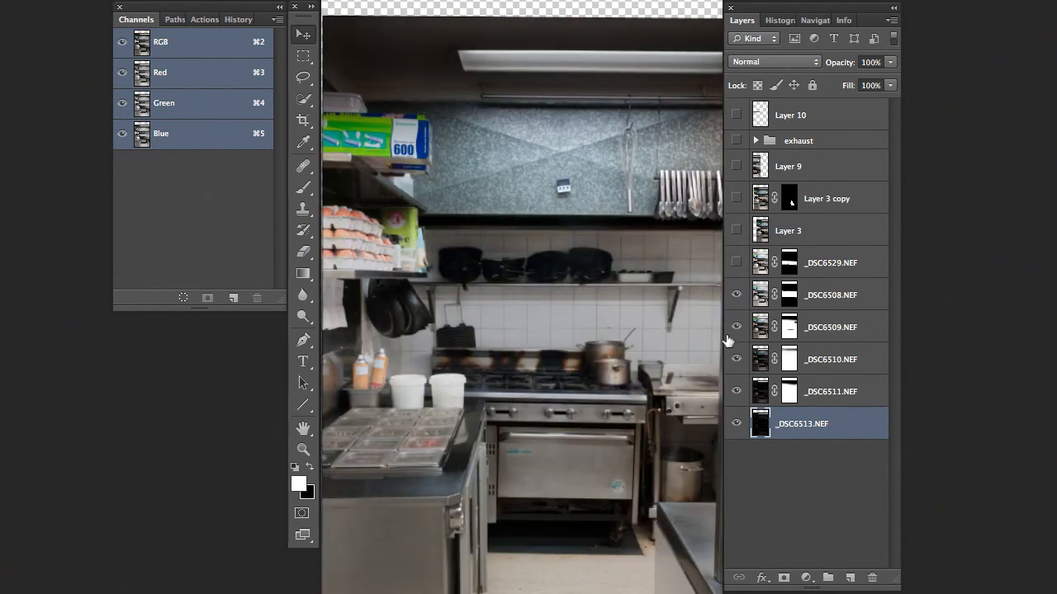
click(737, 296)
click(737, 295)
click(737, 264)
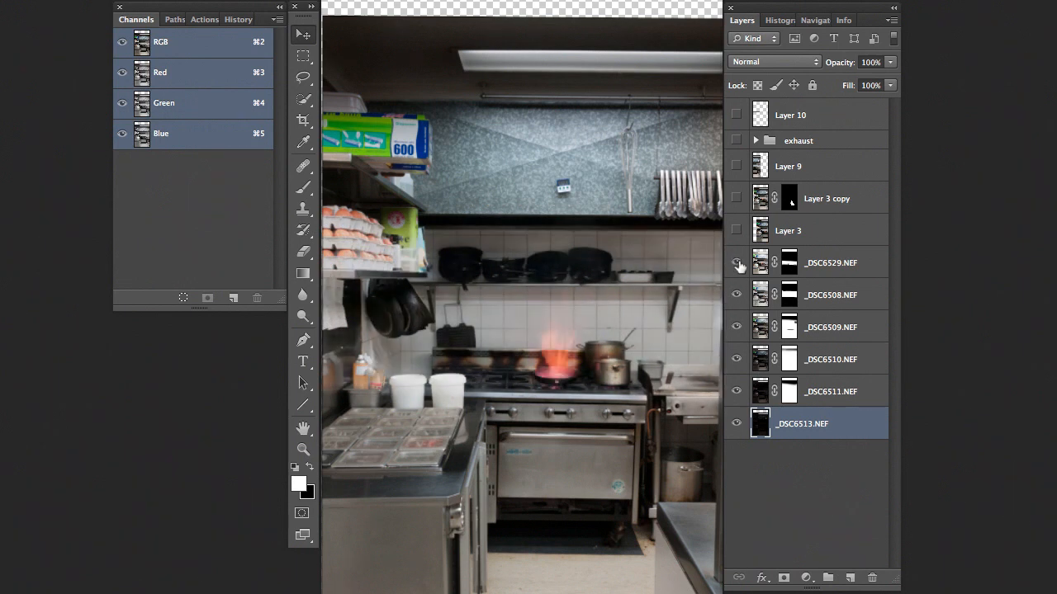
click(809, 270)
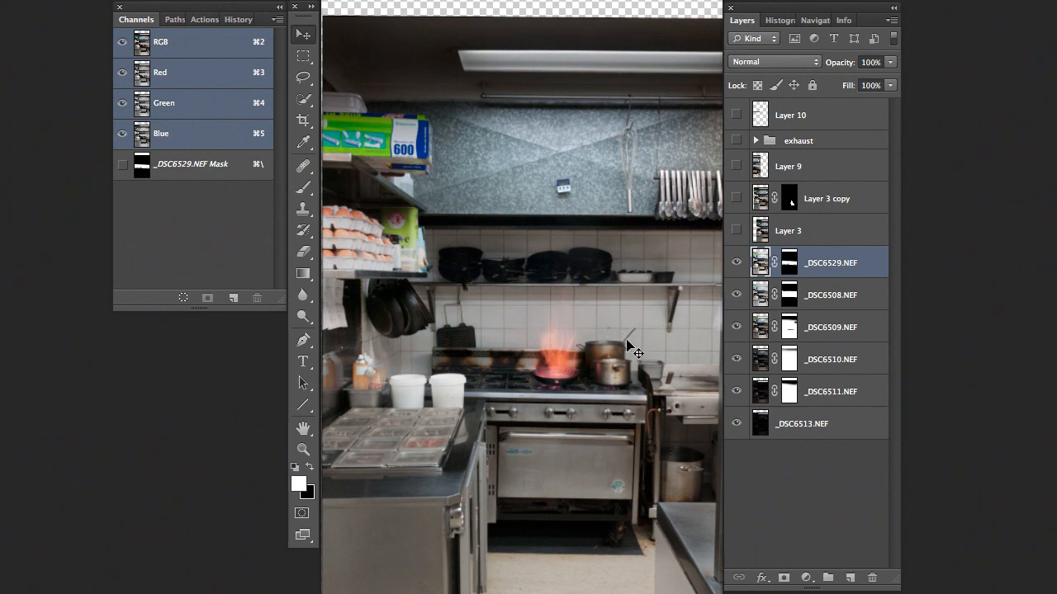
Step: Show Layer 3, Layer 3 copy and Layer 9 to extend the kitchen background, toggling Layer 3 copy to compare
click(791, 235)
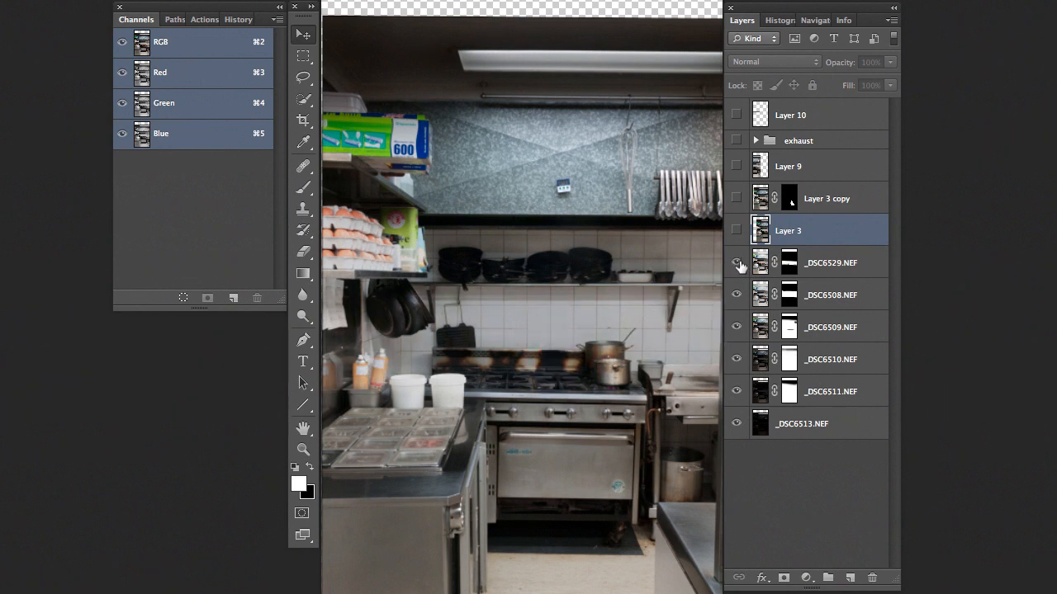
click(737, 231)
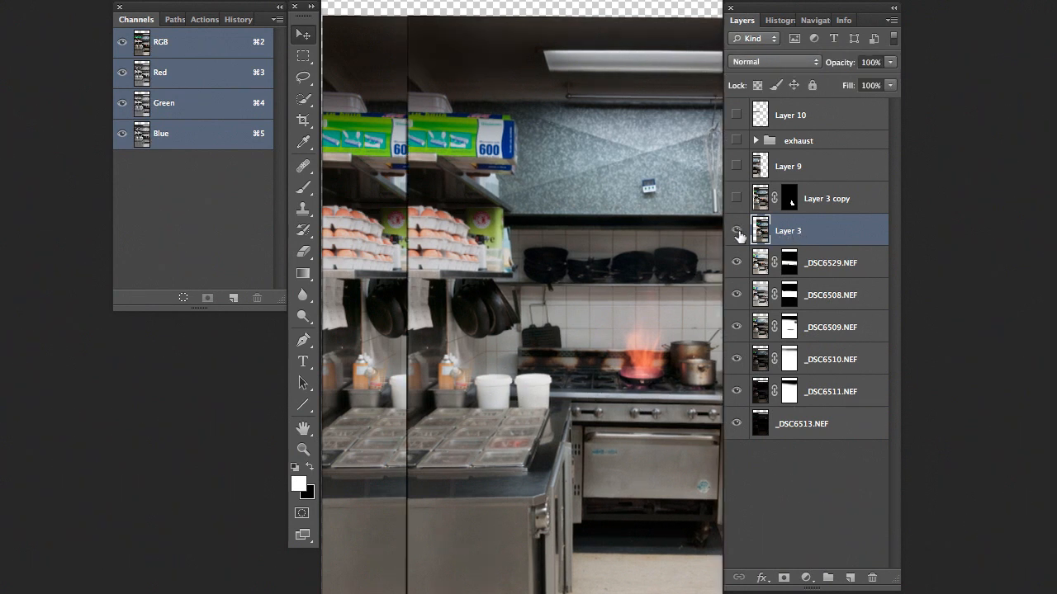
click(736, 199)
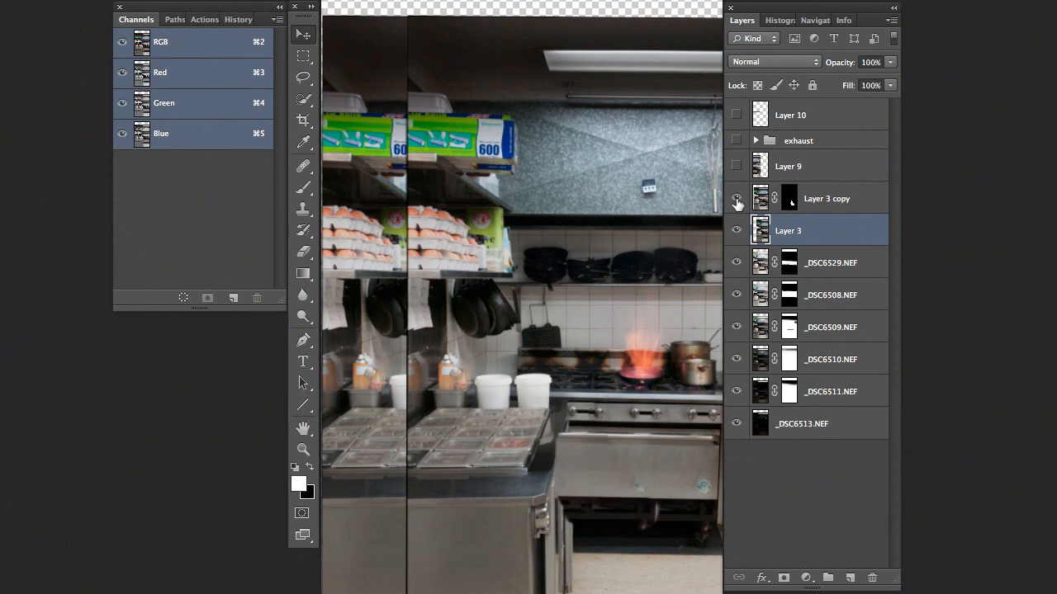
click(735, 199)
click(736, 199)
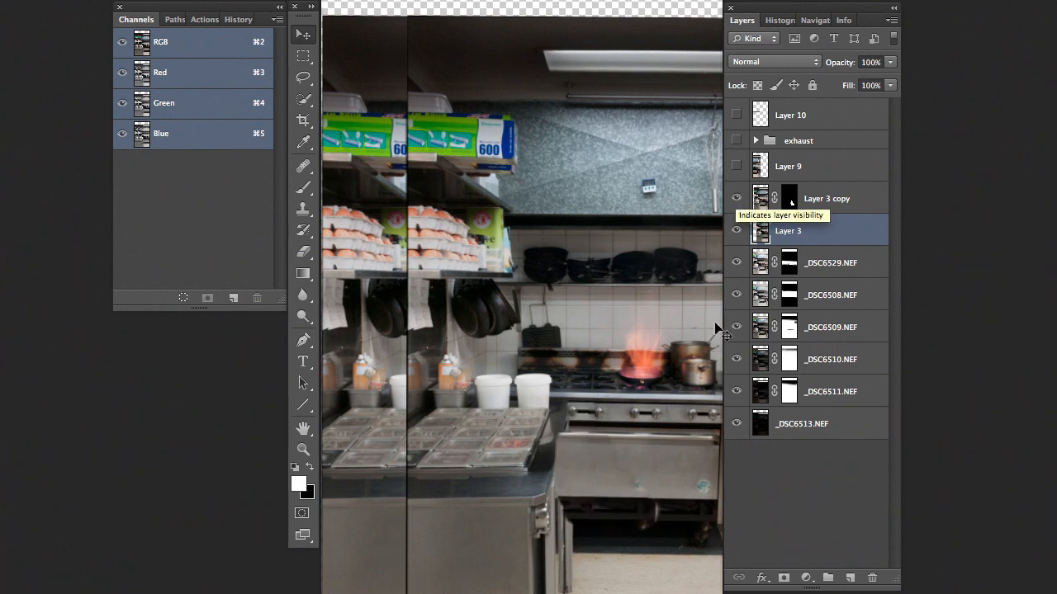
click(736, 202)
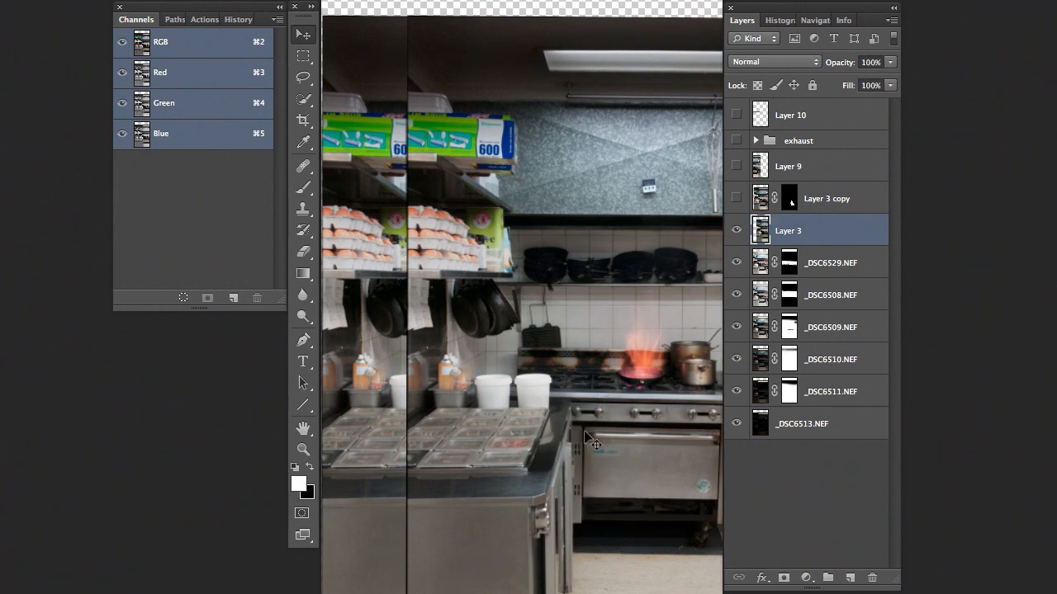
click(736, 199)
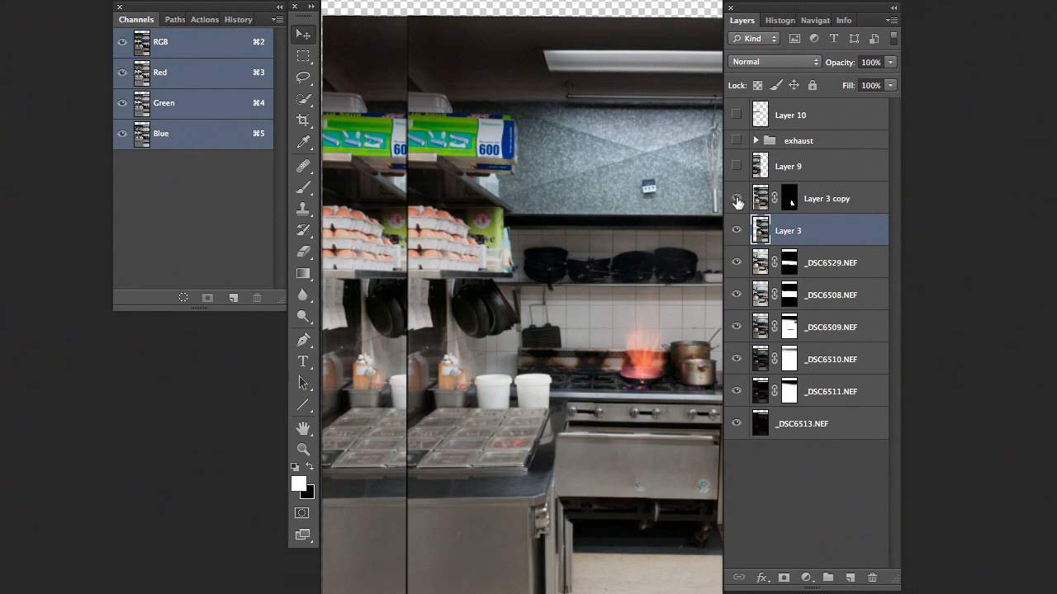
click(735, 166)
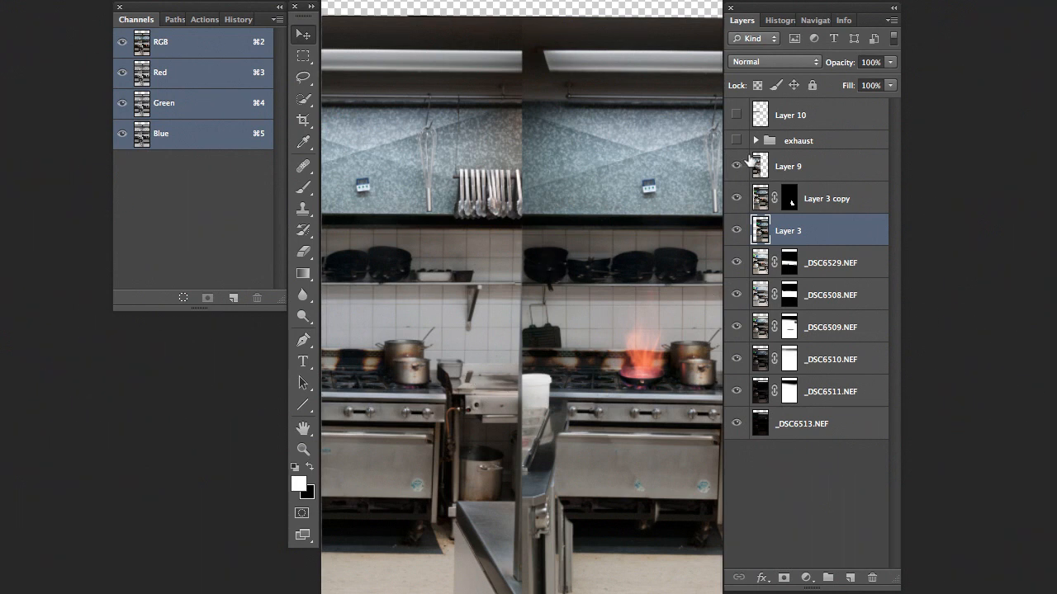
Step: Show Layer 4, Layer 5, Layer 6 and Layer 8 inside the exhaust group, plus Layer 10 above the group
click(756, 141)
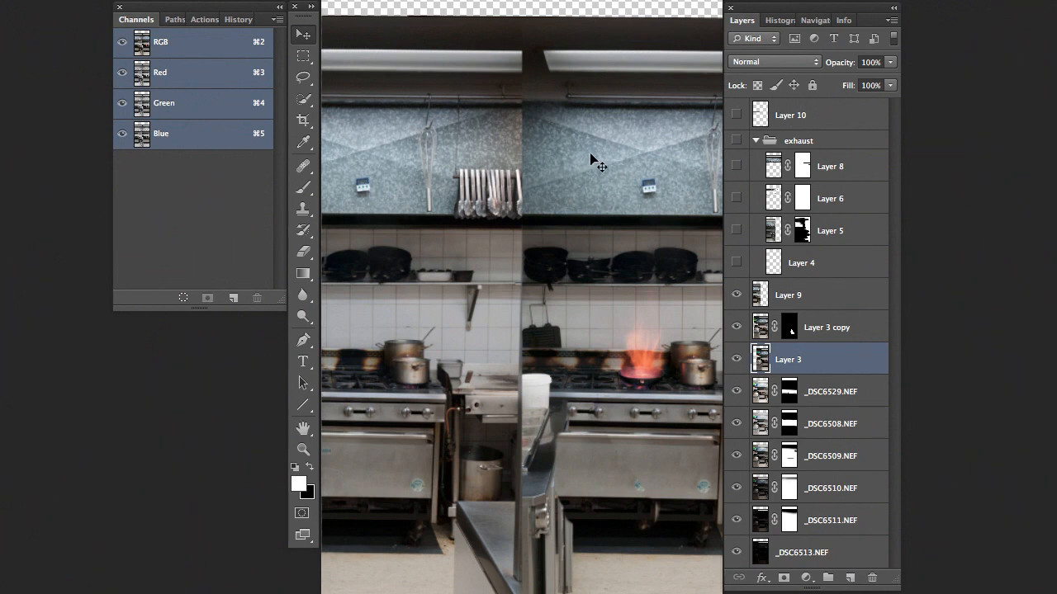
click(737, 263)
click(736, 231)
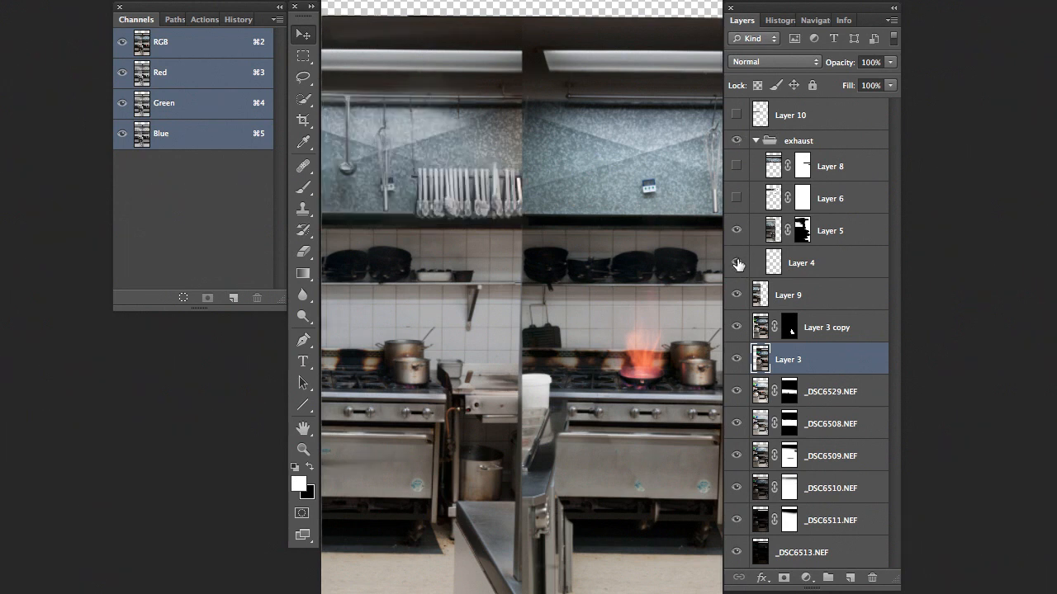
click(736, 198)
click(737, 167)
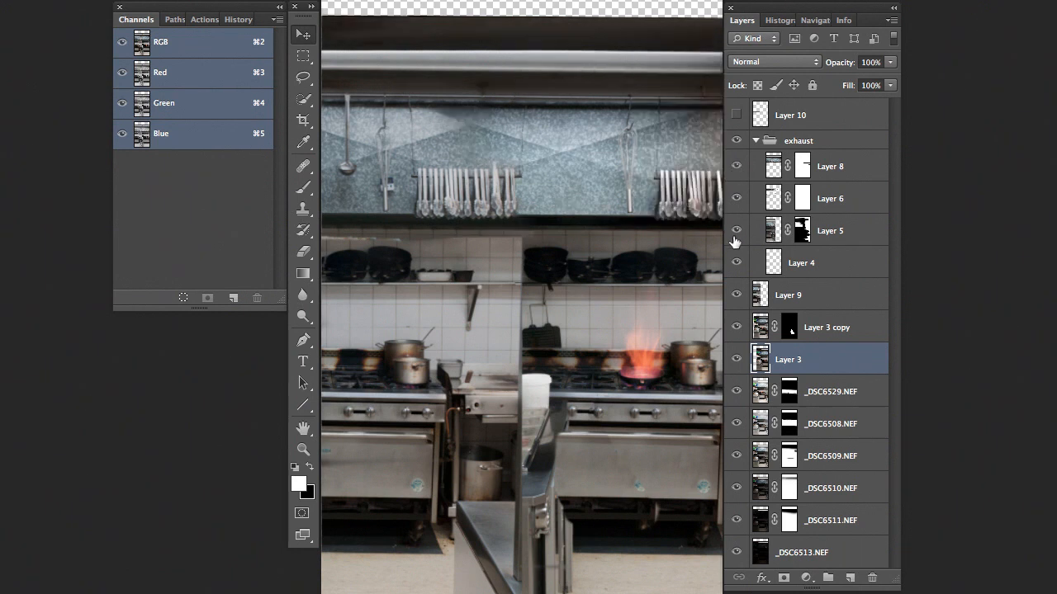
click(756, 141)
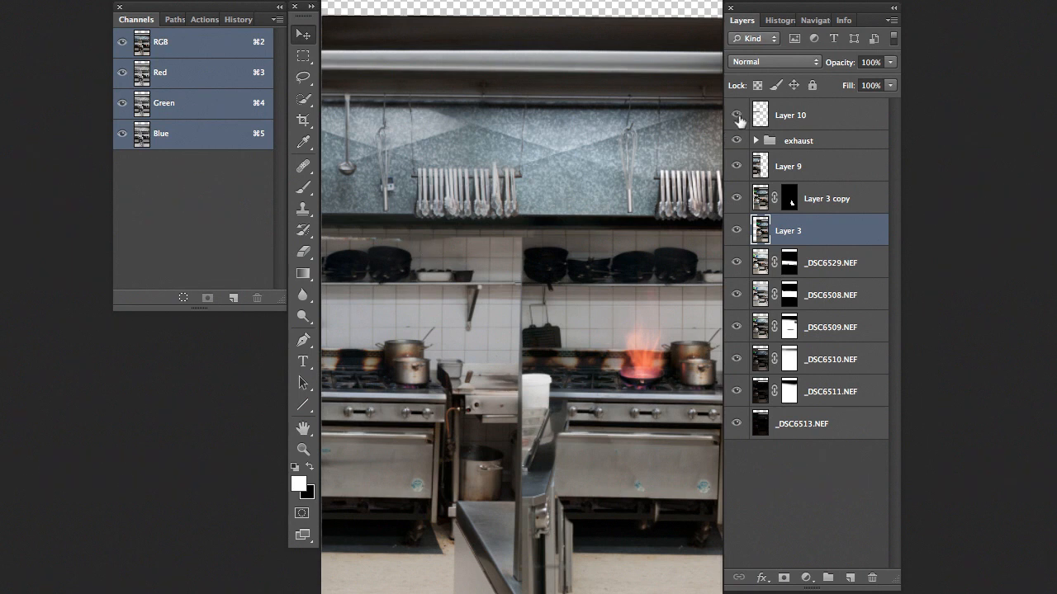
click(738, 118)
click(738, 118)
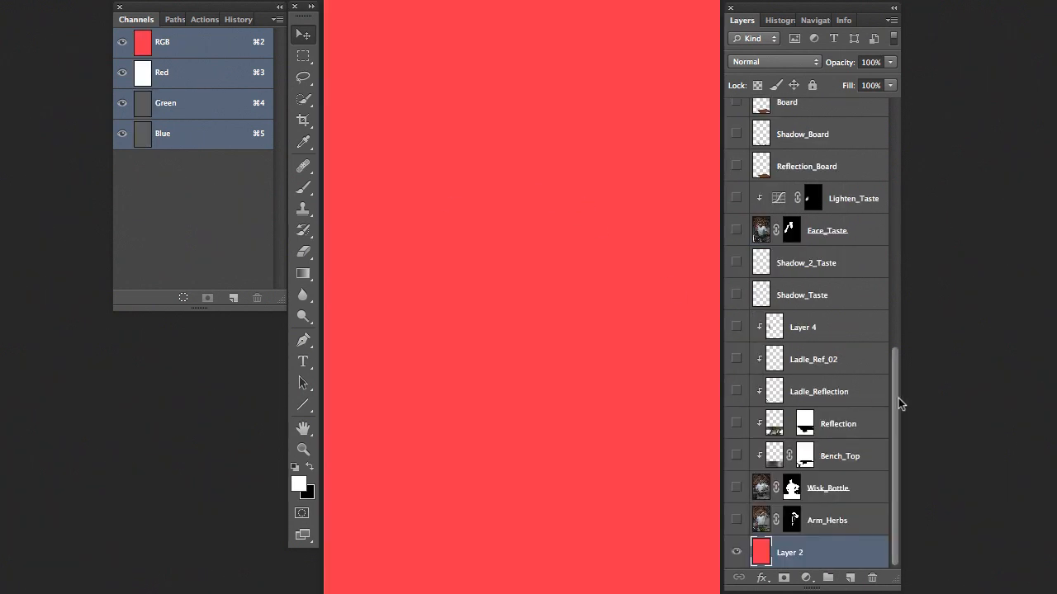
Step: Show the masked Arm_Herbs and Wisk_Bottle layers over the red Layer 2 background
click(819, 522)
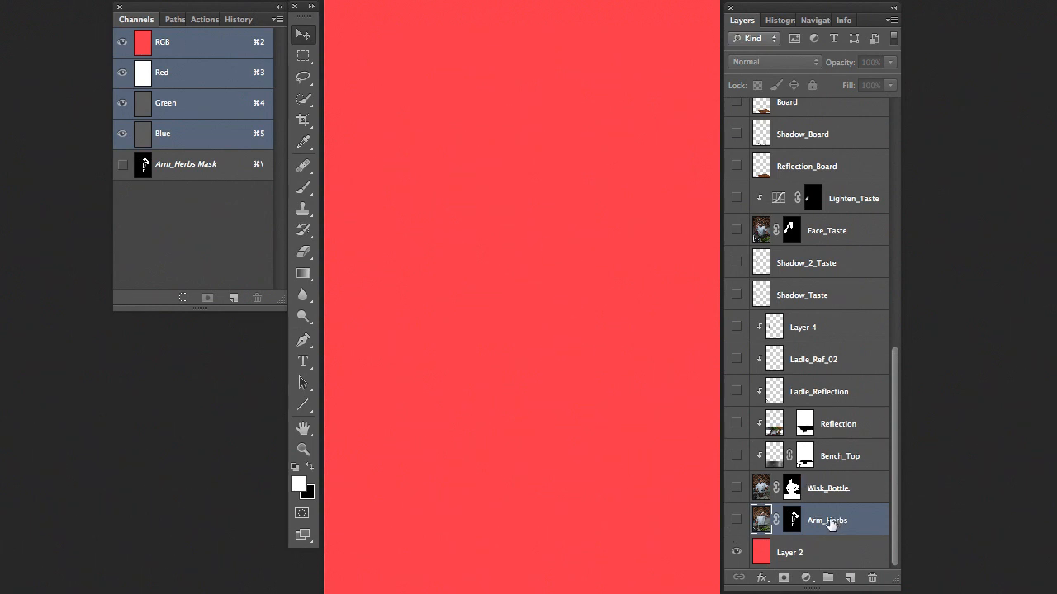
click(736, 521)
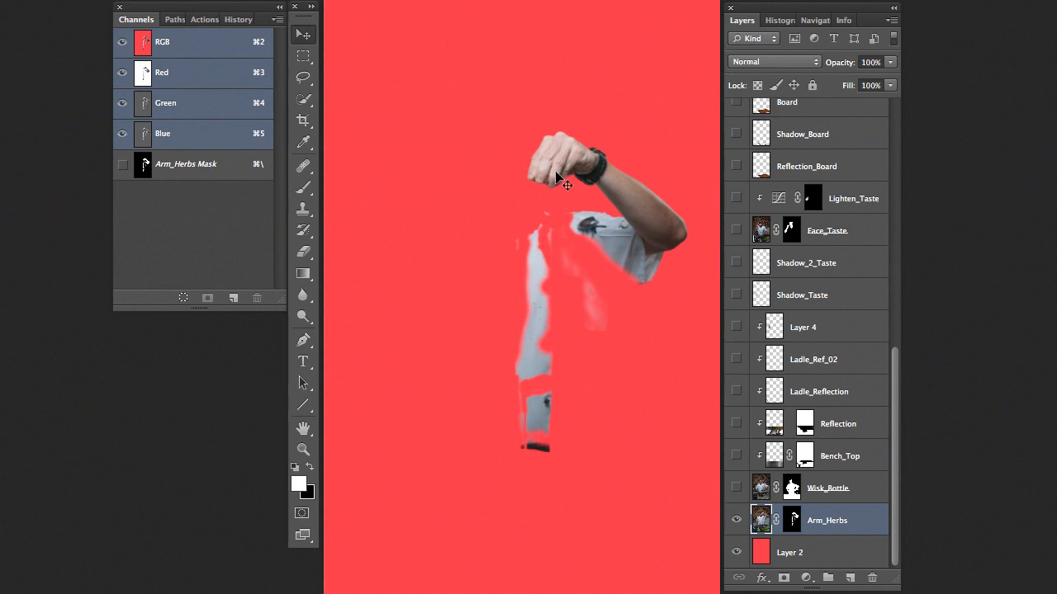
click(758, 495)
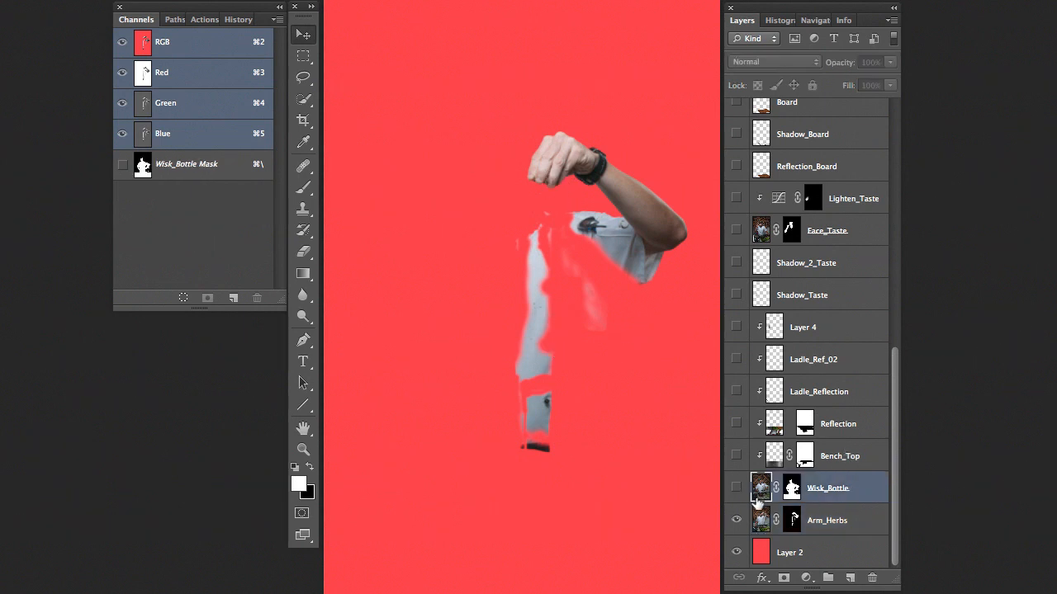
click(737, 489)
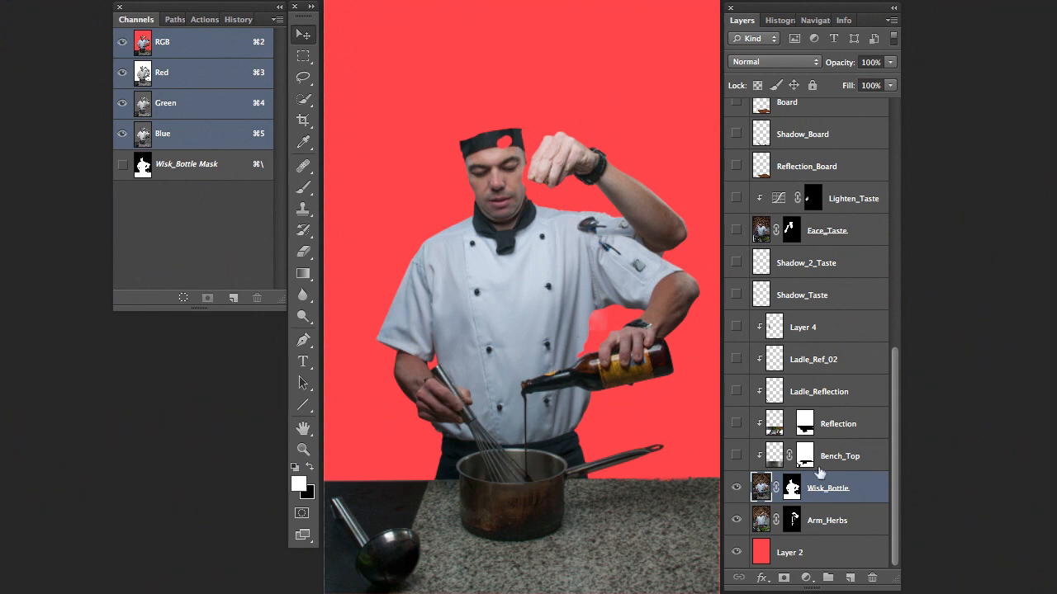
Step: Show the clipped Bench_Top and Reflection layers above Wisk_Bottle, toggling each to compare the bench before and after
click(832, 299)
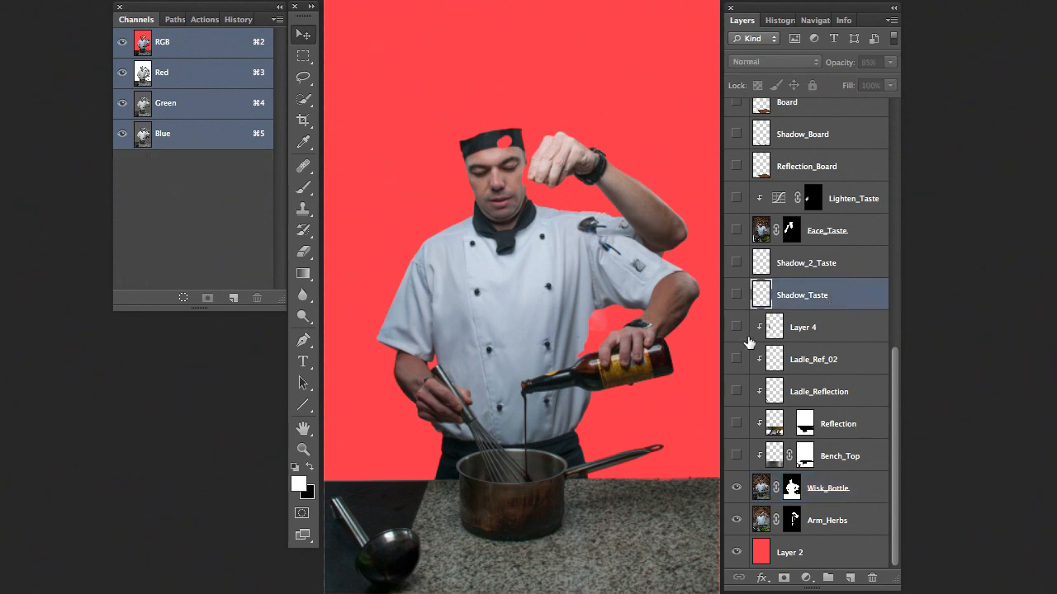
click(736, 457)
click(736, 458)
click(736, 457)
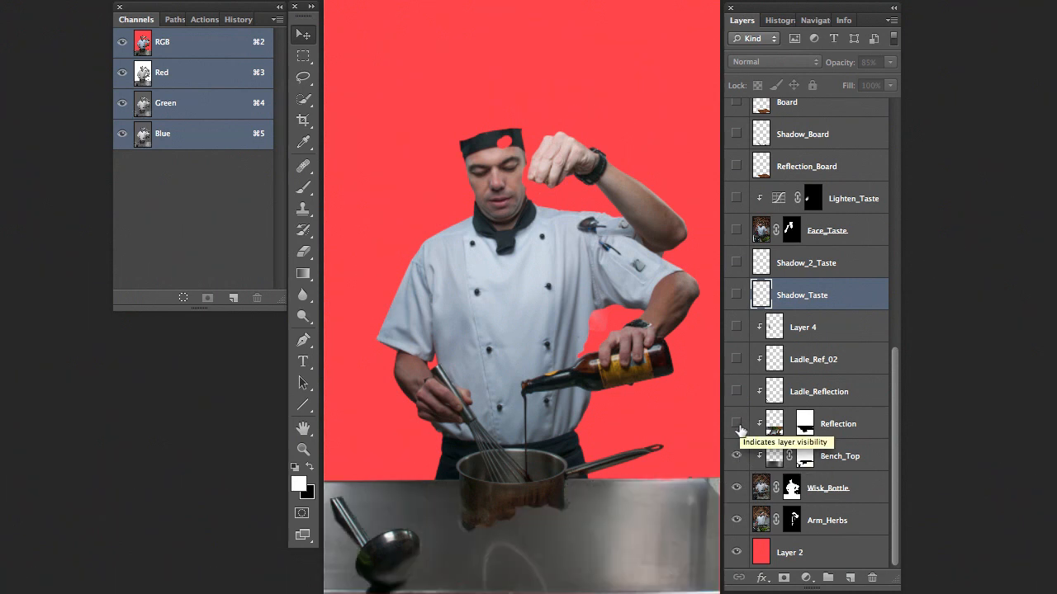
click(736, 423)
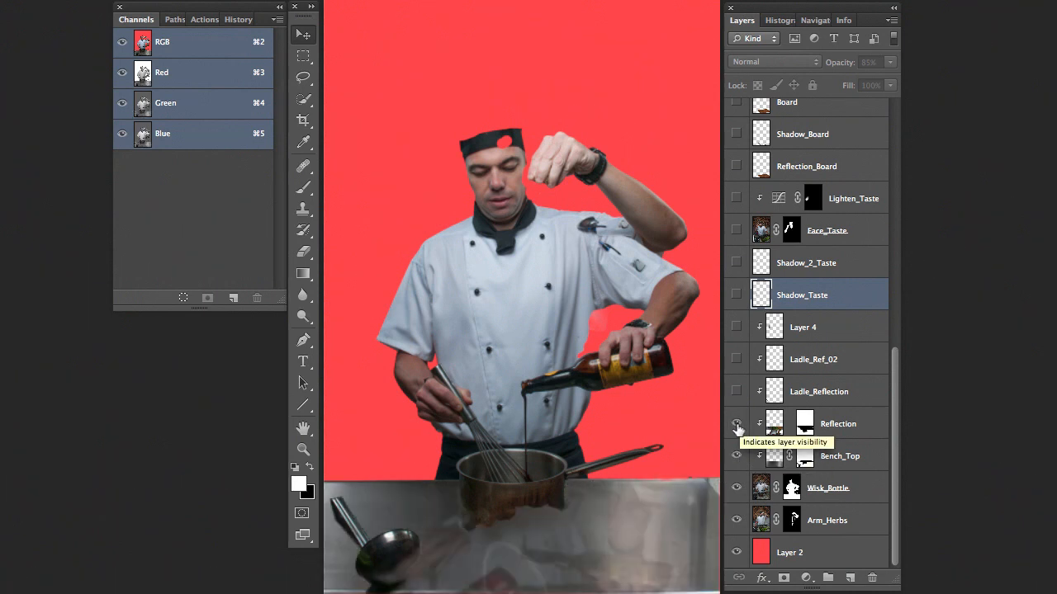
click(828, 425)
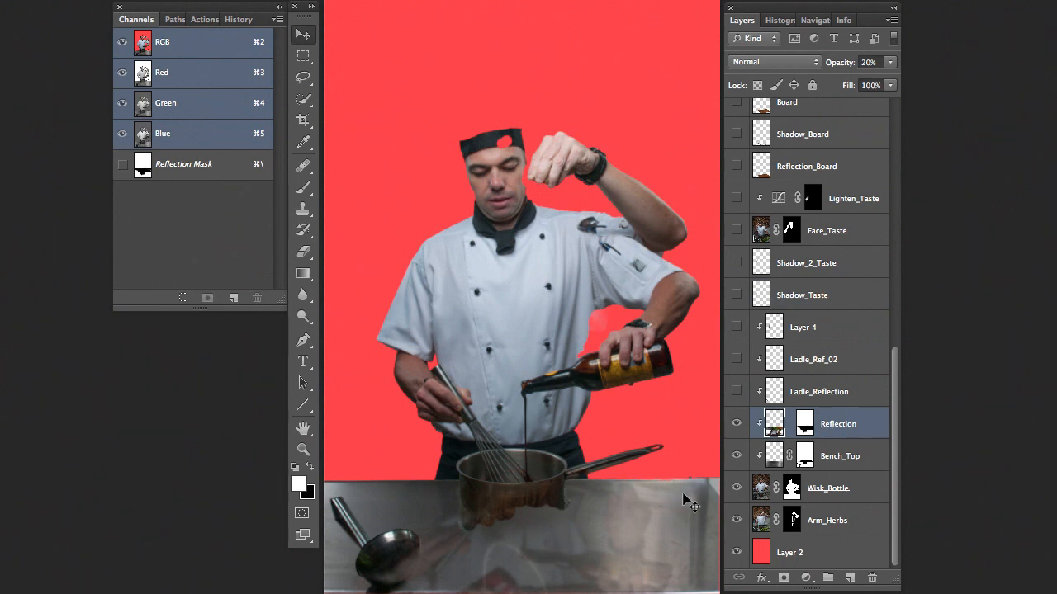
click(737, 424)
click(737, 424)
Step: Show the clipped Ladle_Reflection, Ladle_Ref_02 and Layer 4 layers above the Reflection layer
click(747, 396)
click(736, 391)
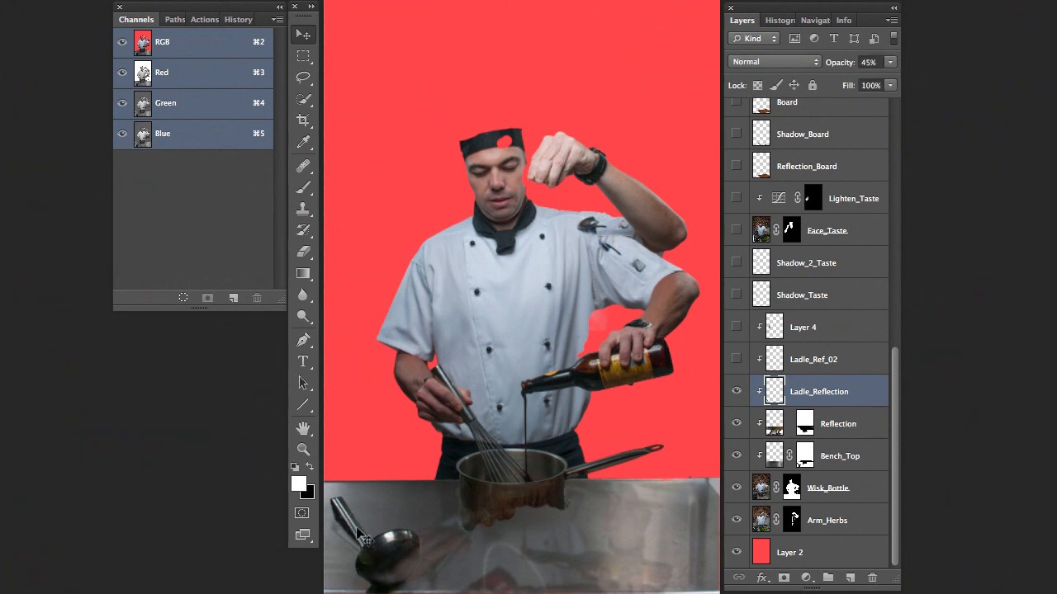
click(736, 359)
click(736, 359)
click(736, 359)
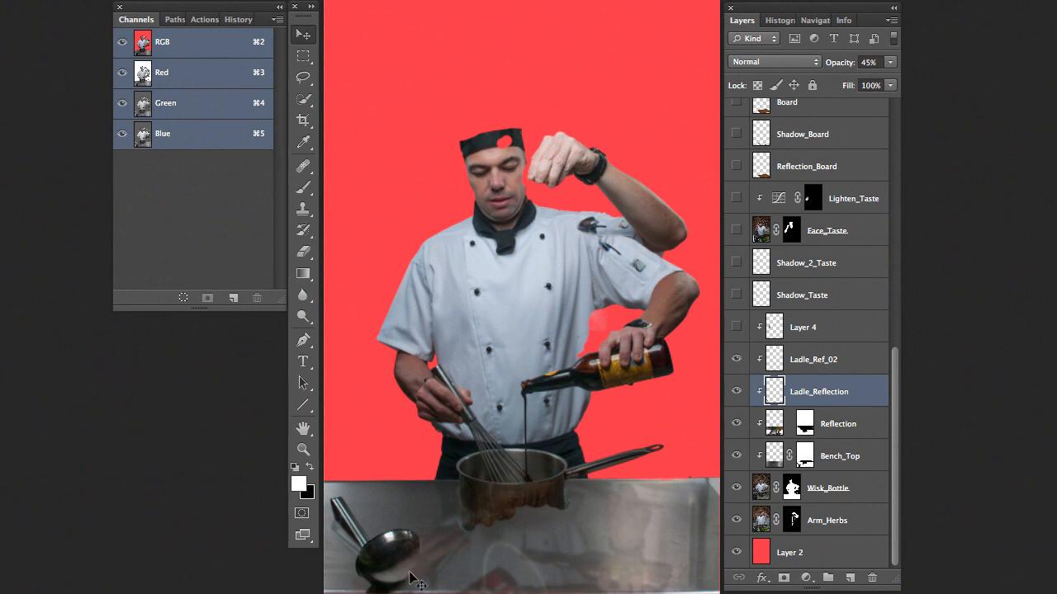
click(816, 359)
click(817, 335)
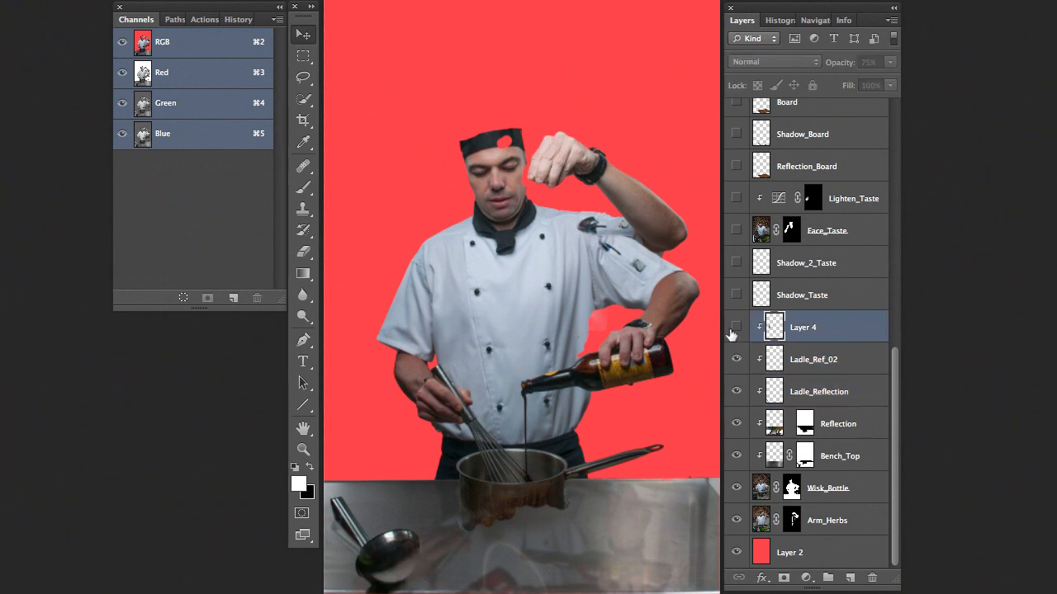
click(735, 328)
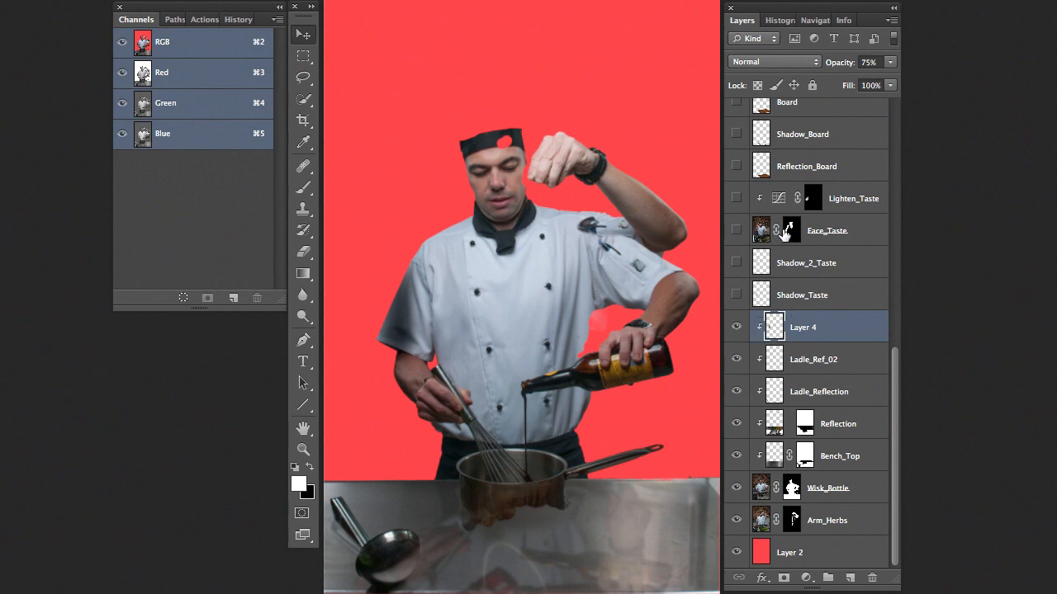
click(759, 231)
click(737, 230)
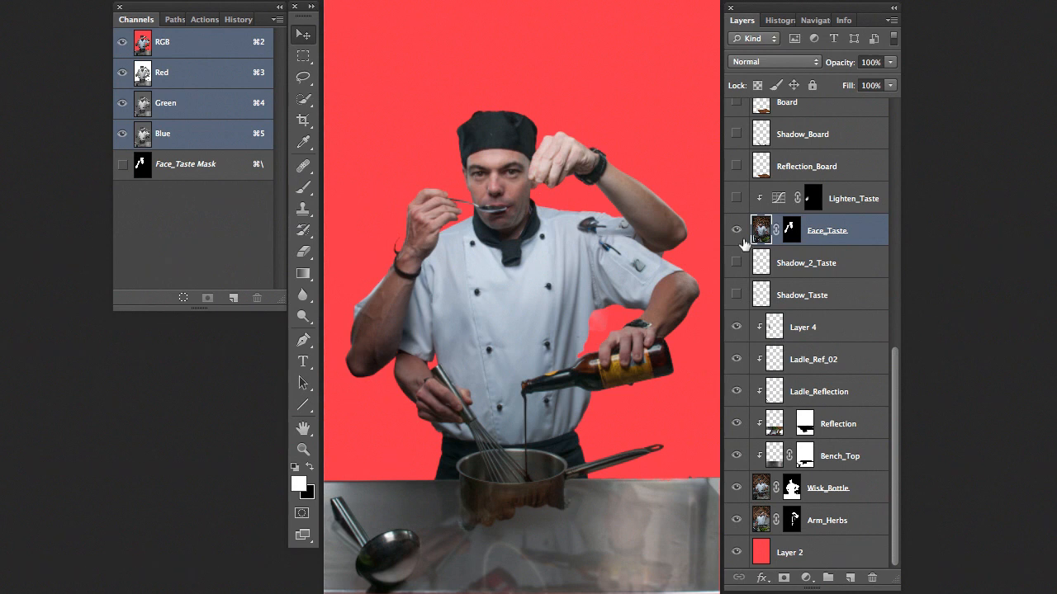
click(737, 240)
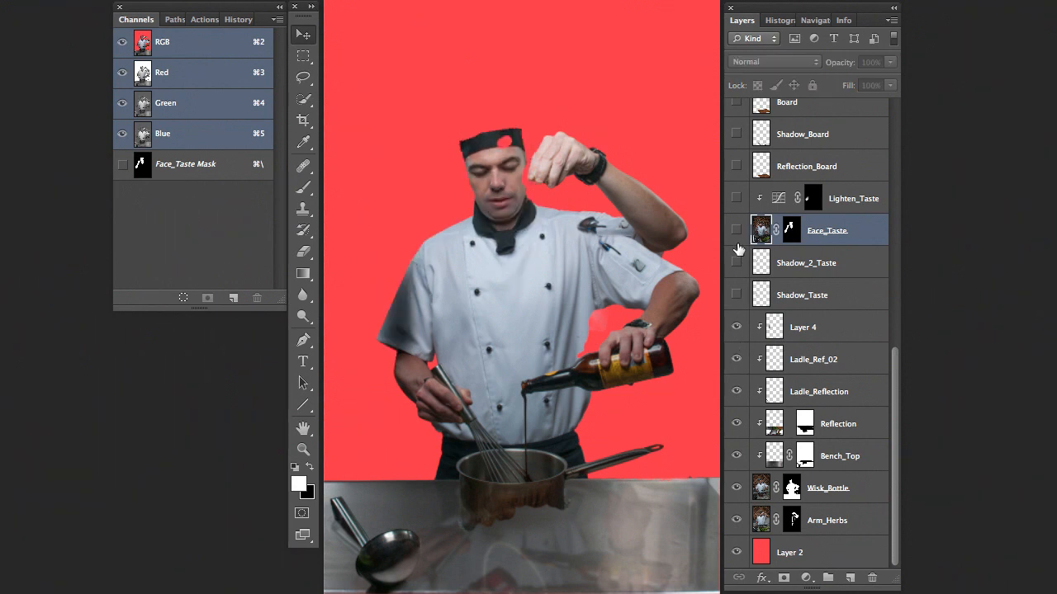
Step: Select the clipped Layer 4 and show the Shadow_Taste layer above it
click(811, 329)
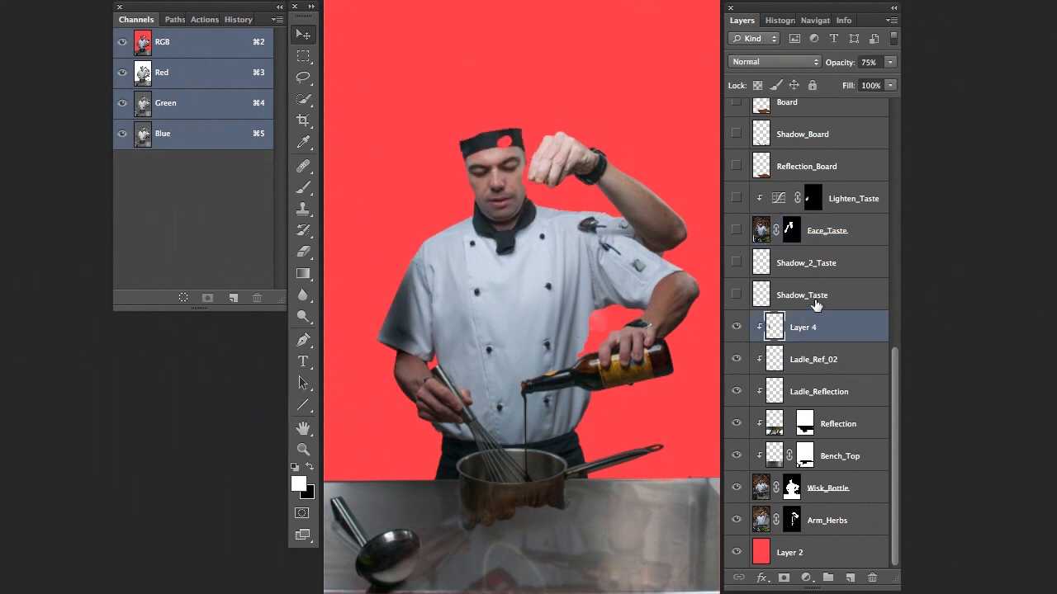
click(737, 295)
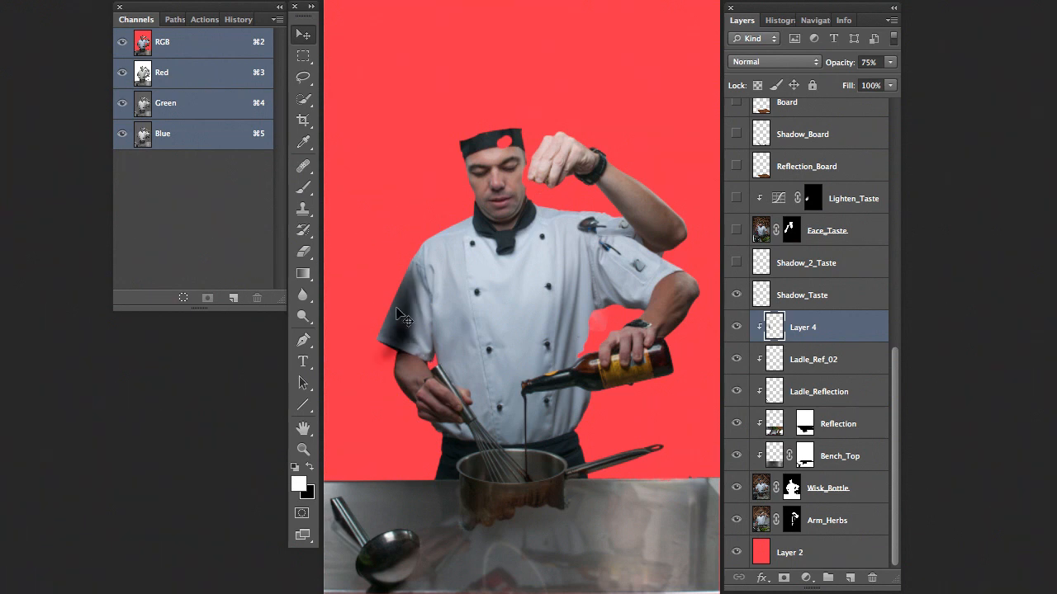
Step: Show the Shadow_2_Taste layer and the masked Face_Taste layer above Shadow_Taste, and select Face_Taste
click(736, 263)
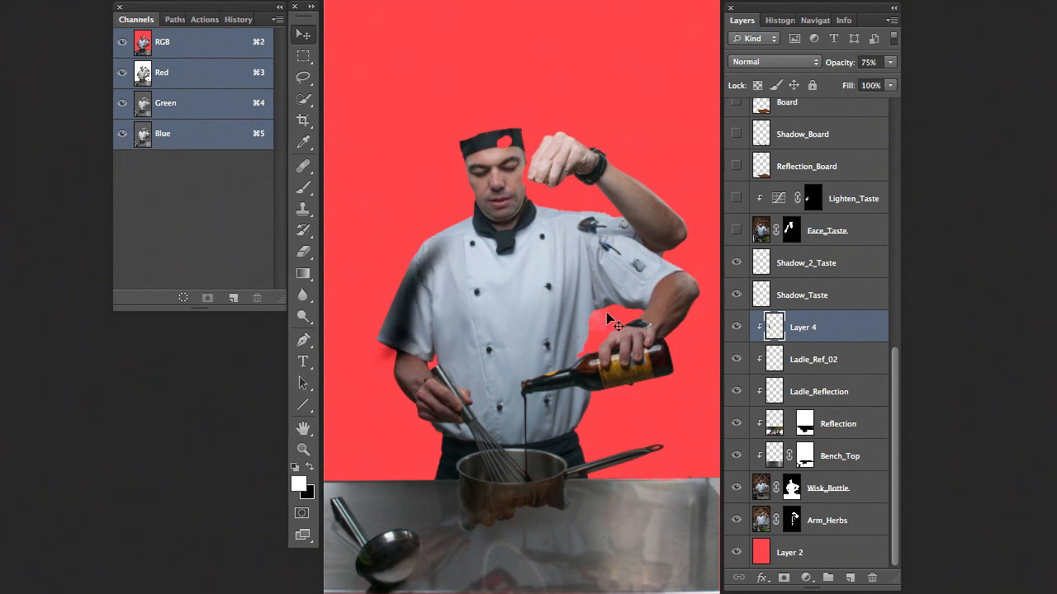
click(736, 231)
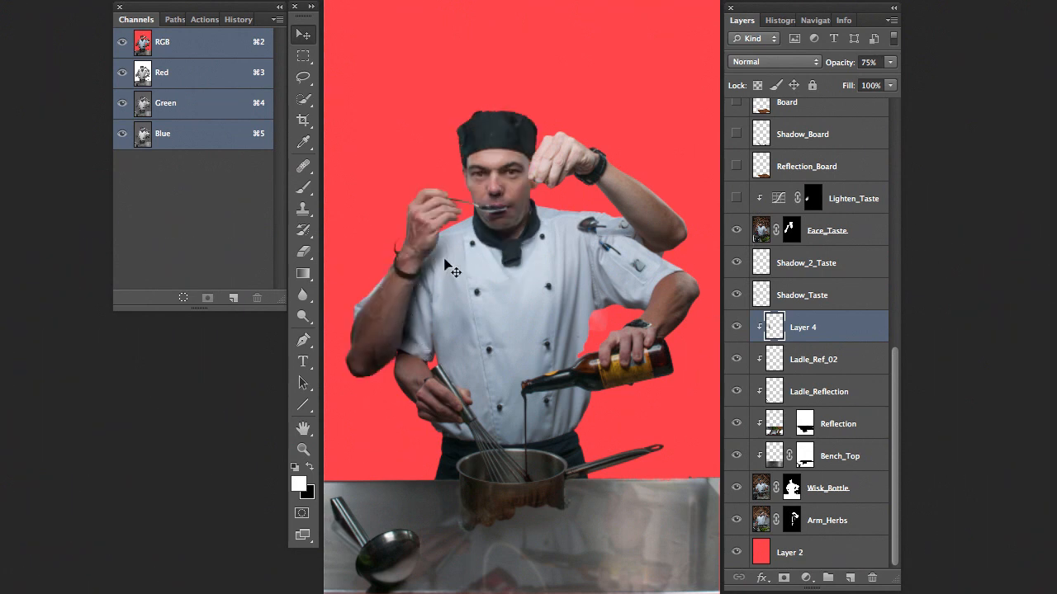
click(832, 232)
Step: Select and show the clipped Lighten_Taste curves adjustment above Face_Taste, toggling it to compare the tasting arm
click(859, 207)
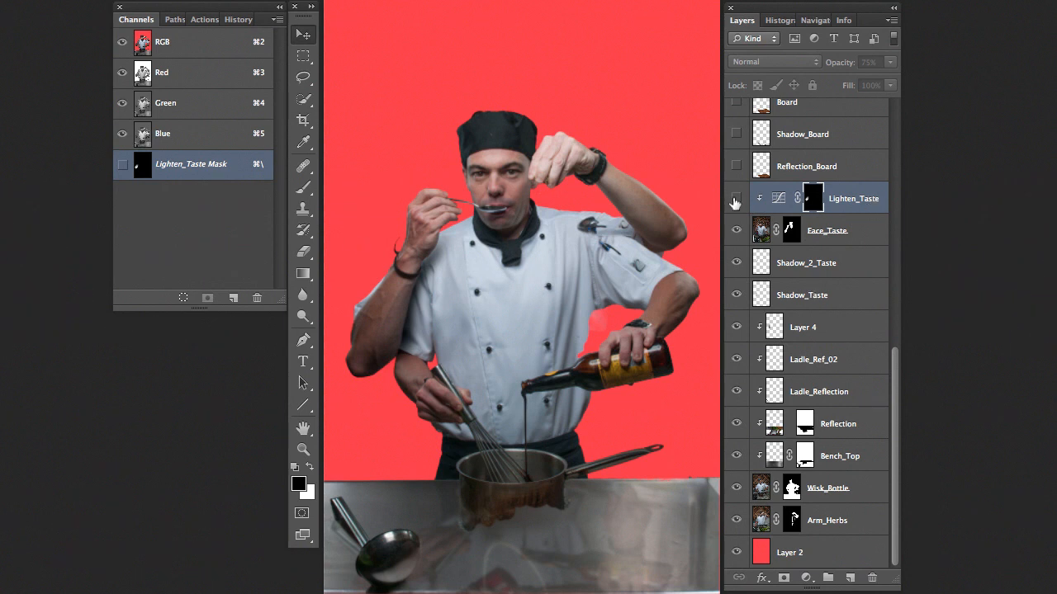
click(736, 199)
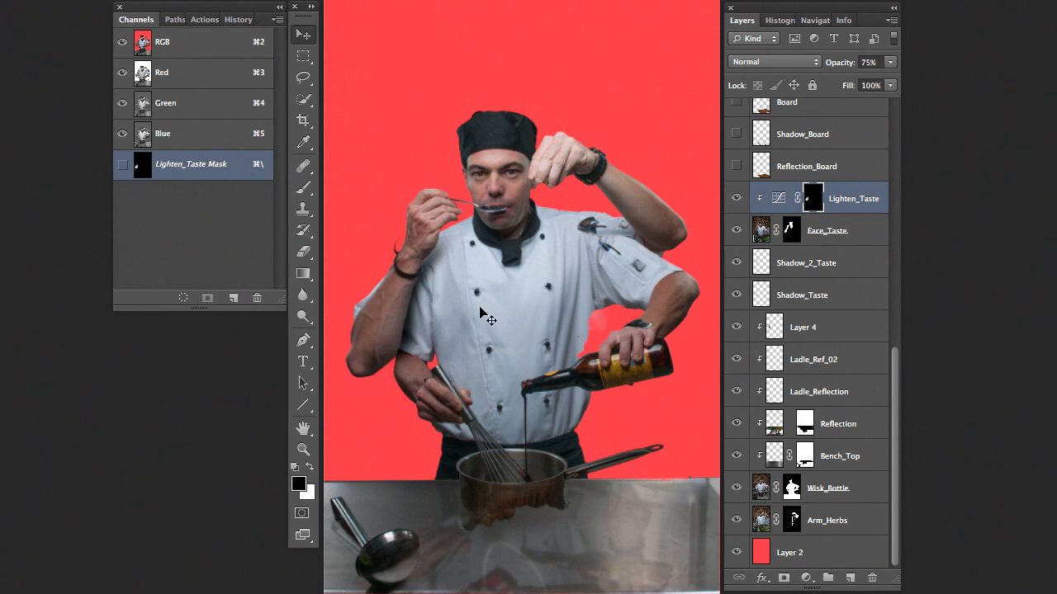
click(735, 200)
click(736, 200)
Step: Show the Reflection_Board and Shadow_Board layers above Lighten_Taste, selecting each one in turn
drag(897, 368, 897, 302)
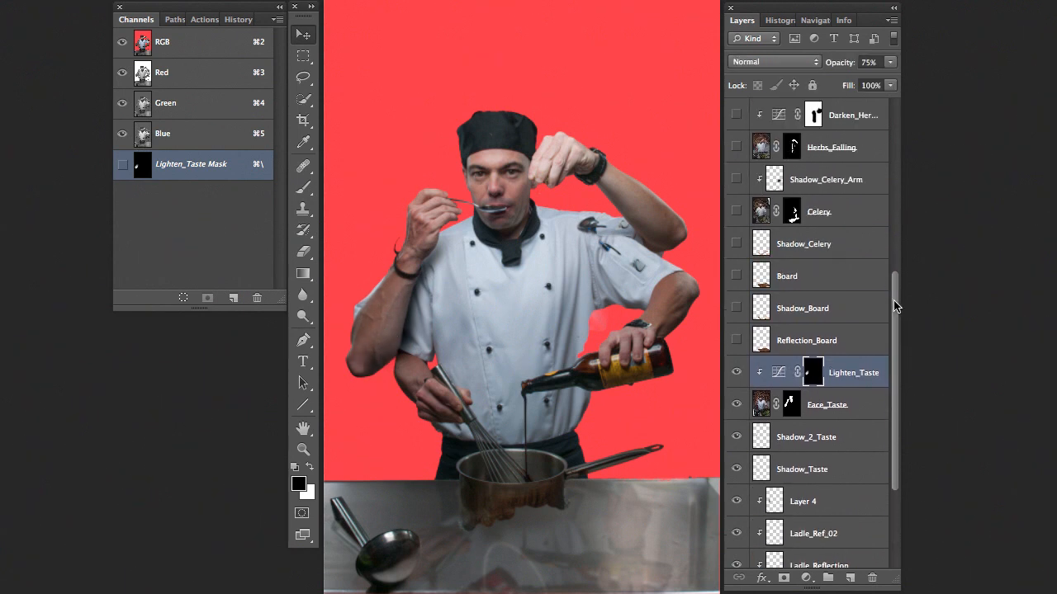
click(829, 340)
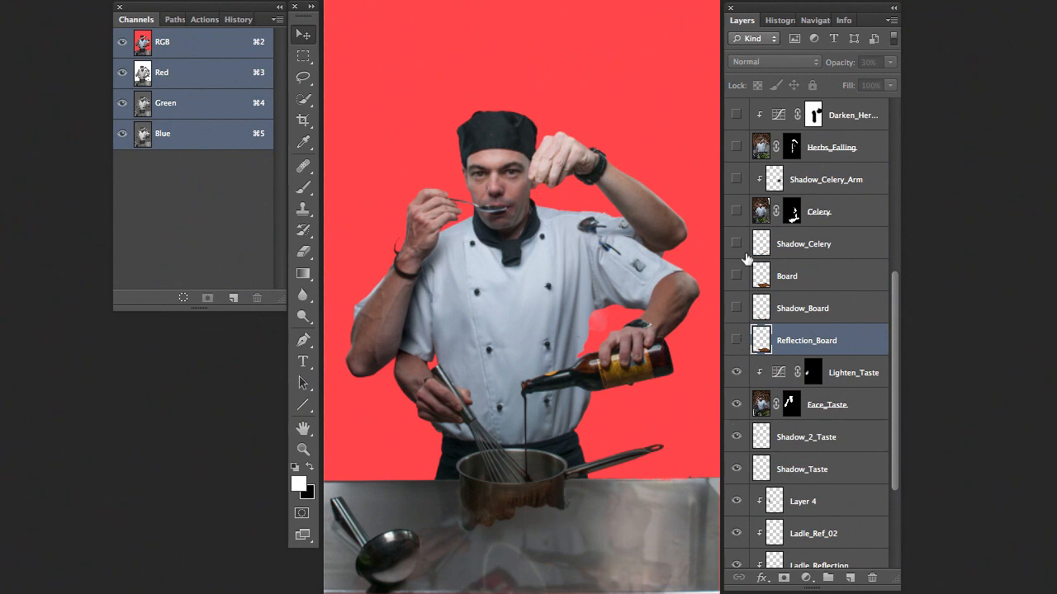
click(736, 340)
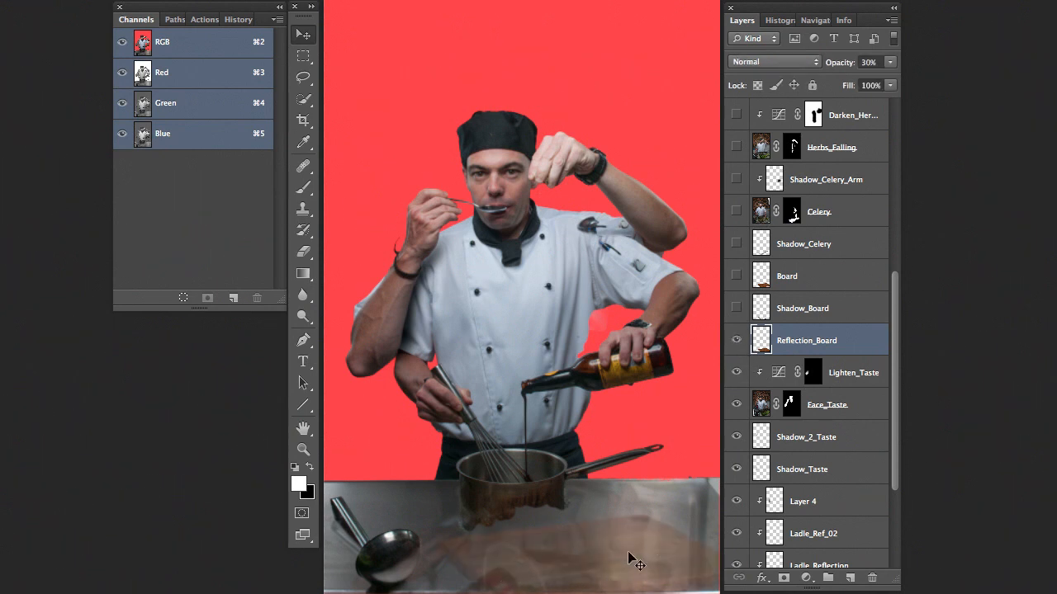
click(792, 309)
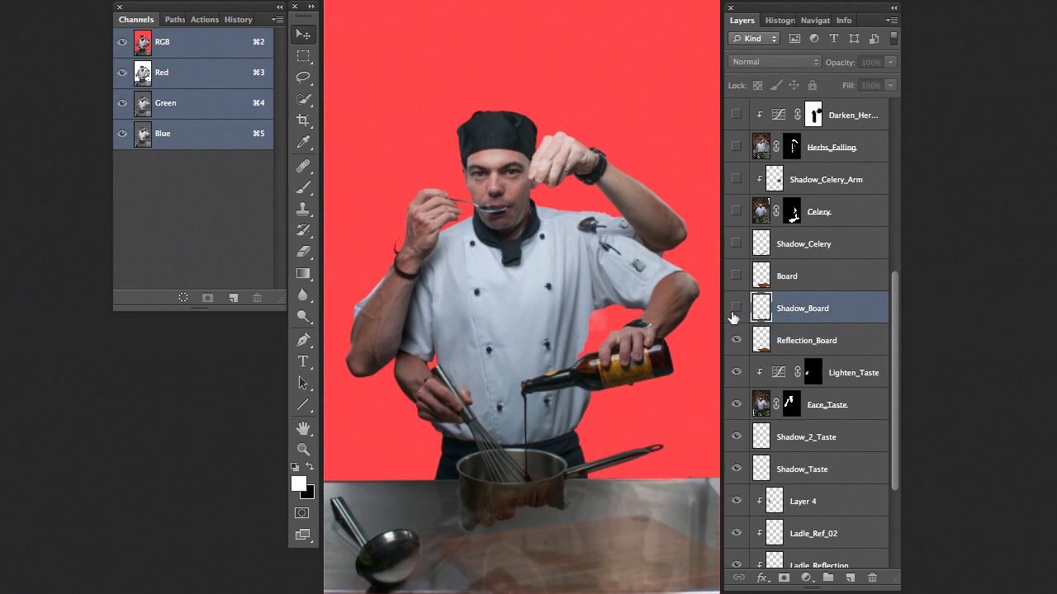
click(736, 307)
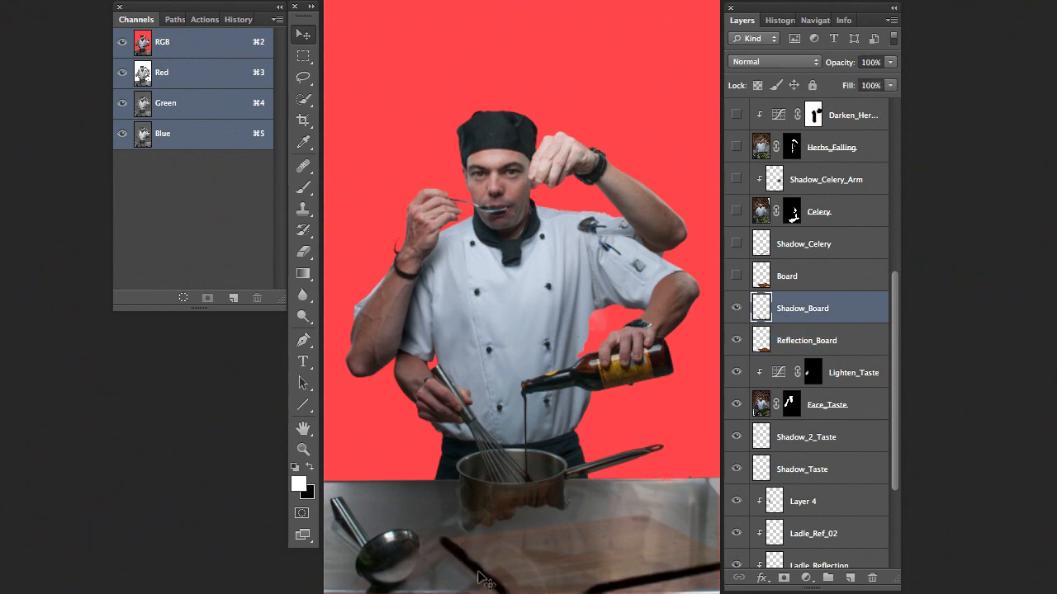
Step: Select and show the Board layer above Shadow_Board, toggling it to compare the bench with and without the chopping board
click(809, 283)
click(736, 276)
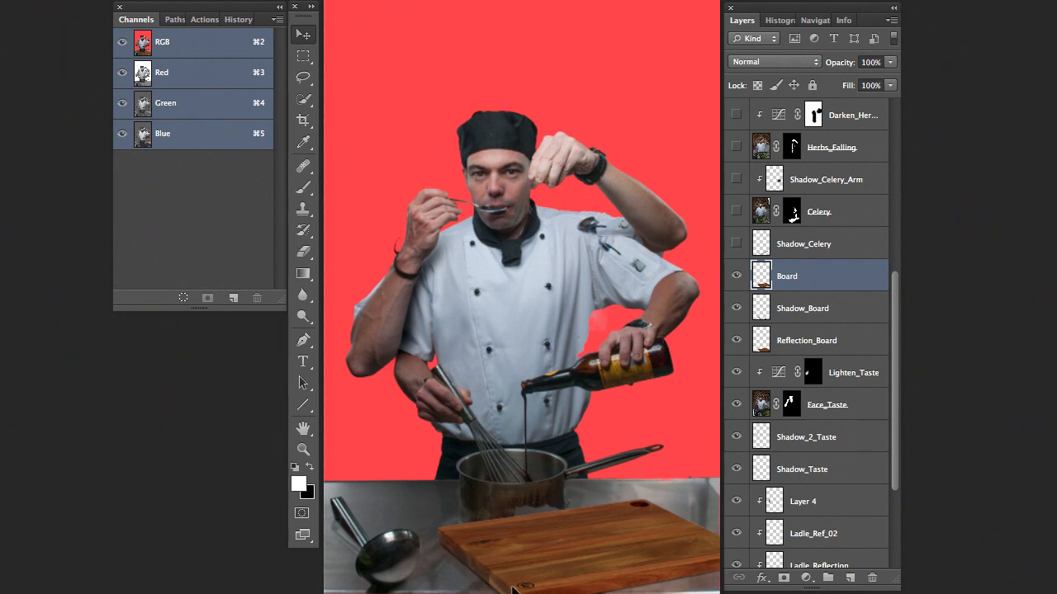
click(736, 276)
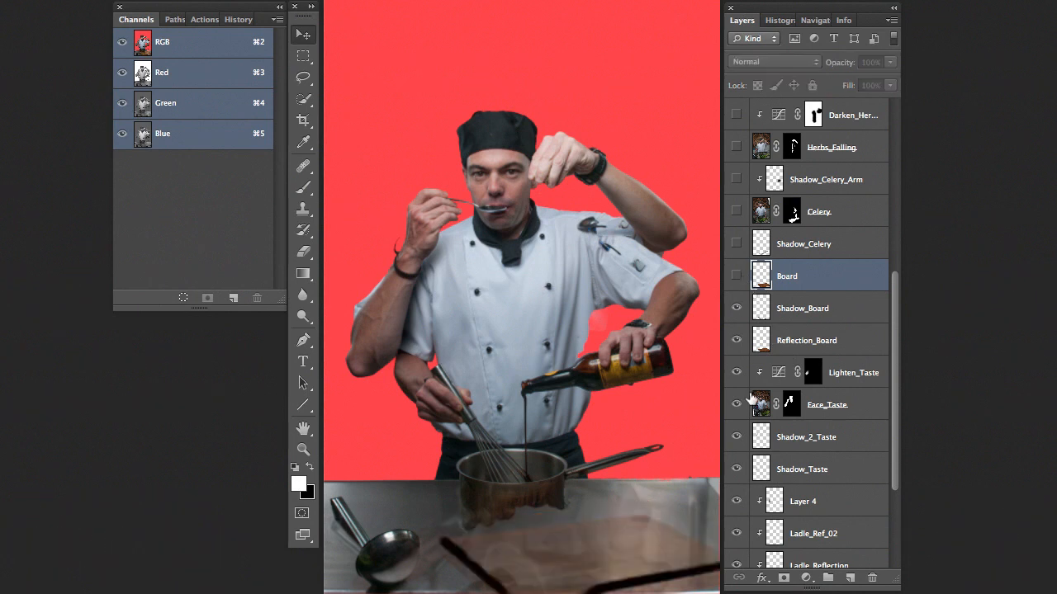
click(736, 276)
Step: Show the Shadow_Celery layer and the masked Celery layer above Board, toggling Celery to compare
click(793, 251)
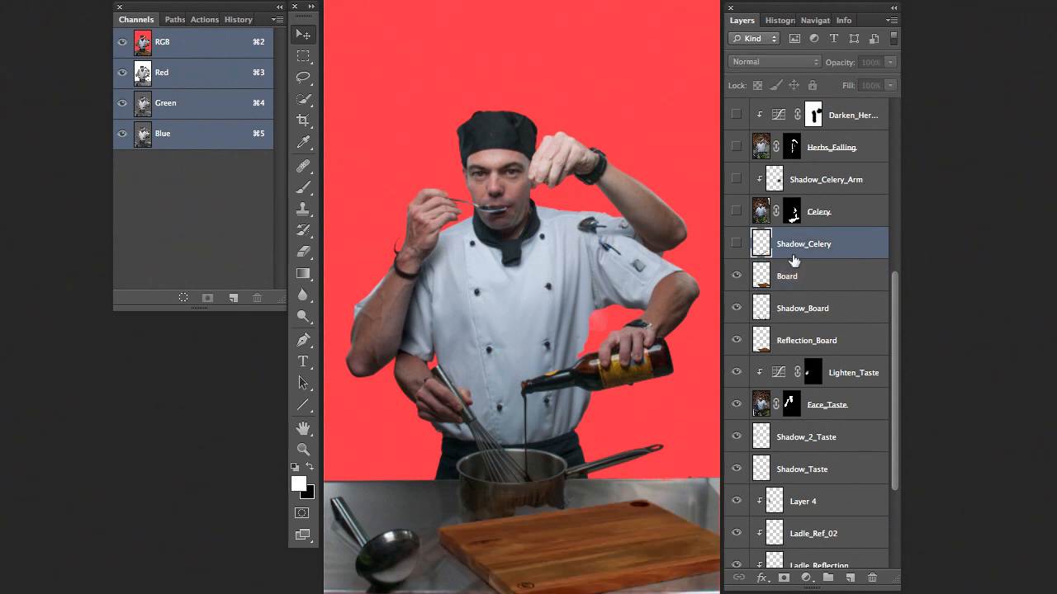
click(737, 243)
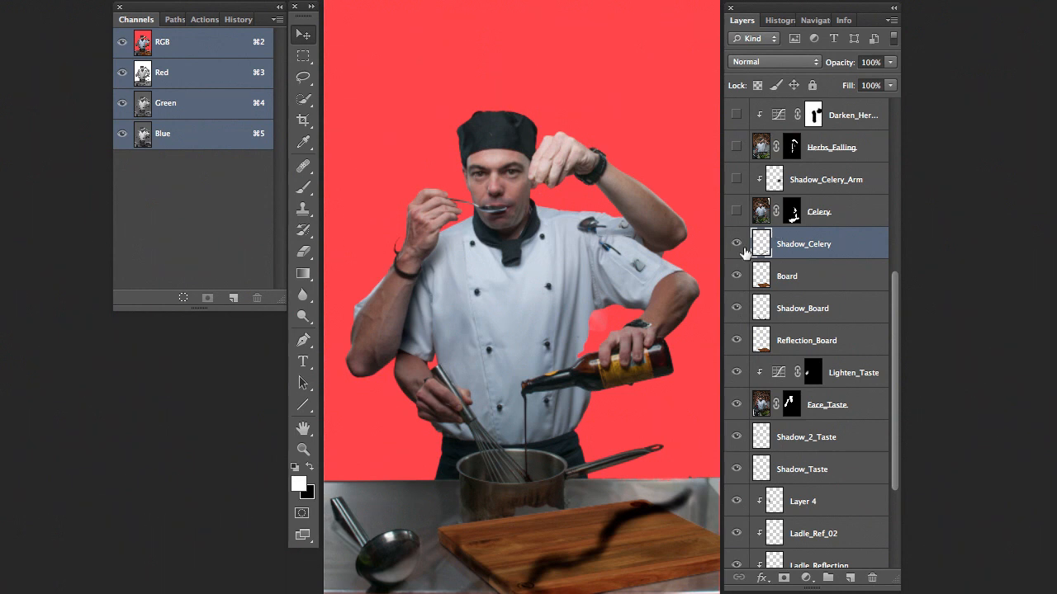
click(857, 207)
click(736, 212)
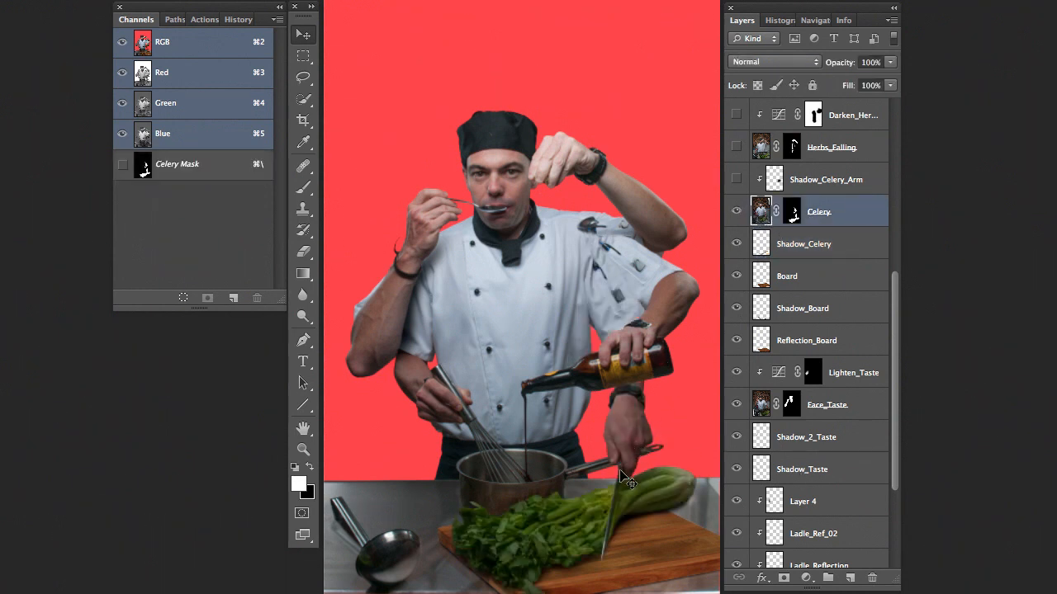
click(737, 212)
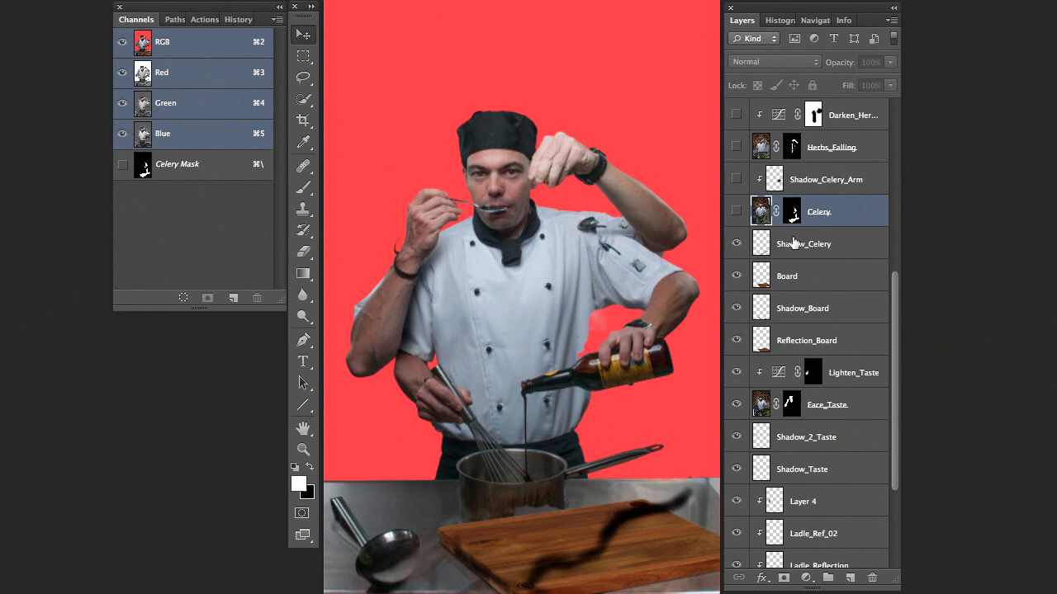
click(736, 212)
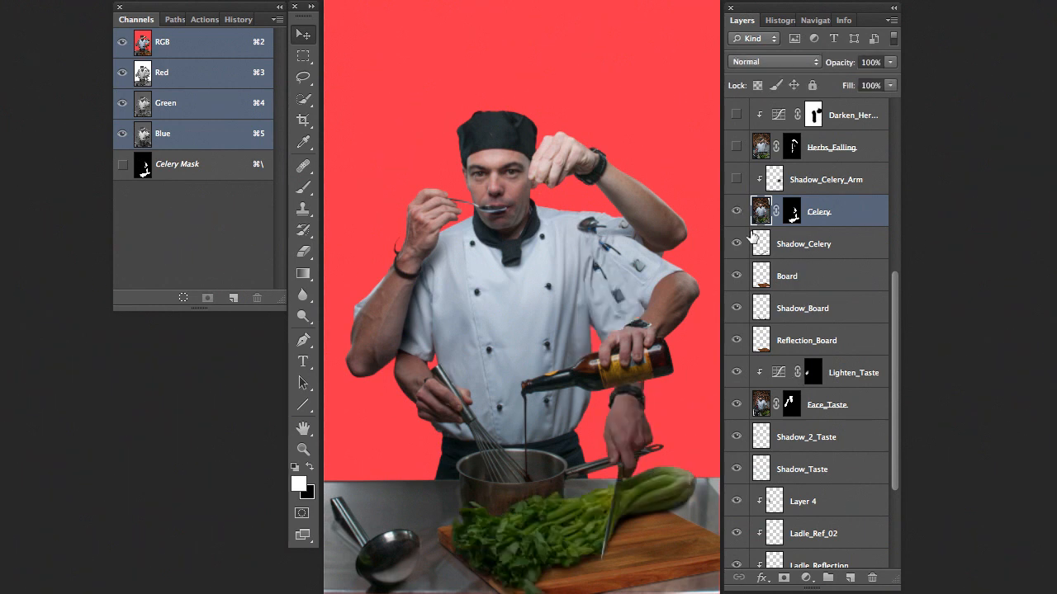
Step: Select and show the clipped Shadow_Celery_Arm layer above Celery, toggling it to compare the arm's shading
click(821, 185)
click(736, 179)
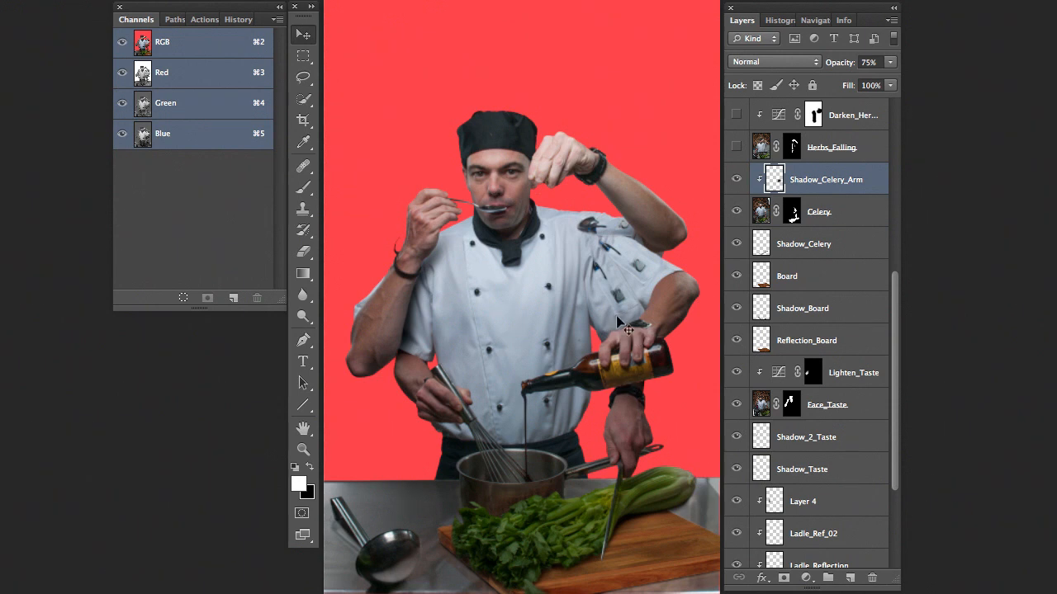
click(737, 179)
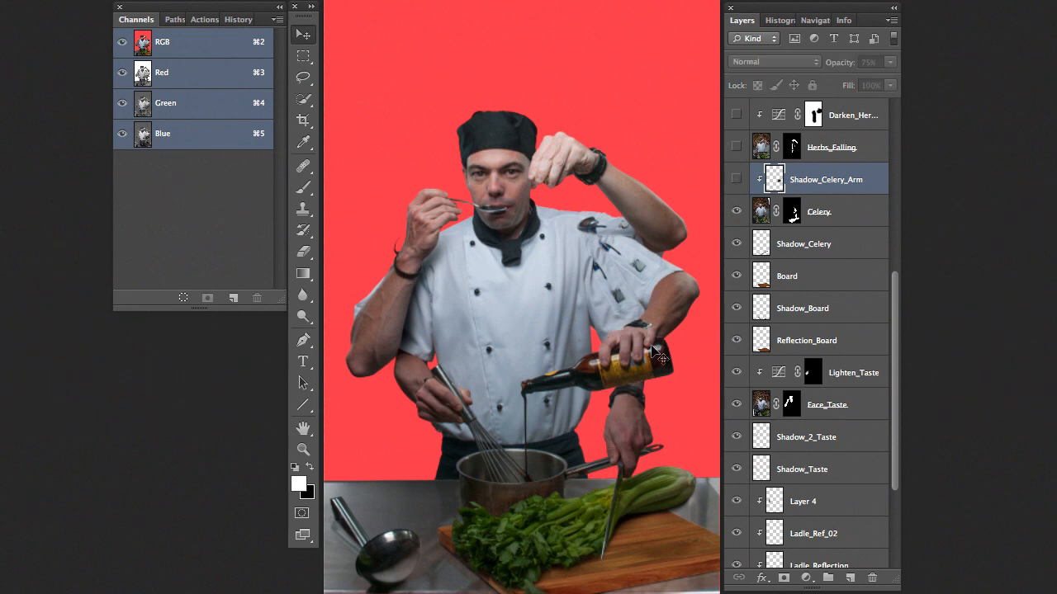
click(736, 179)
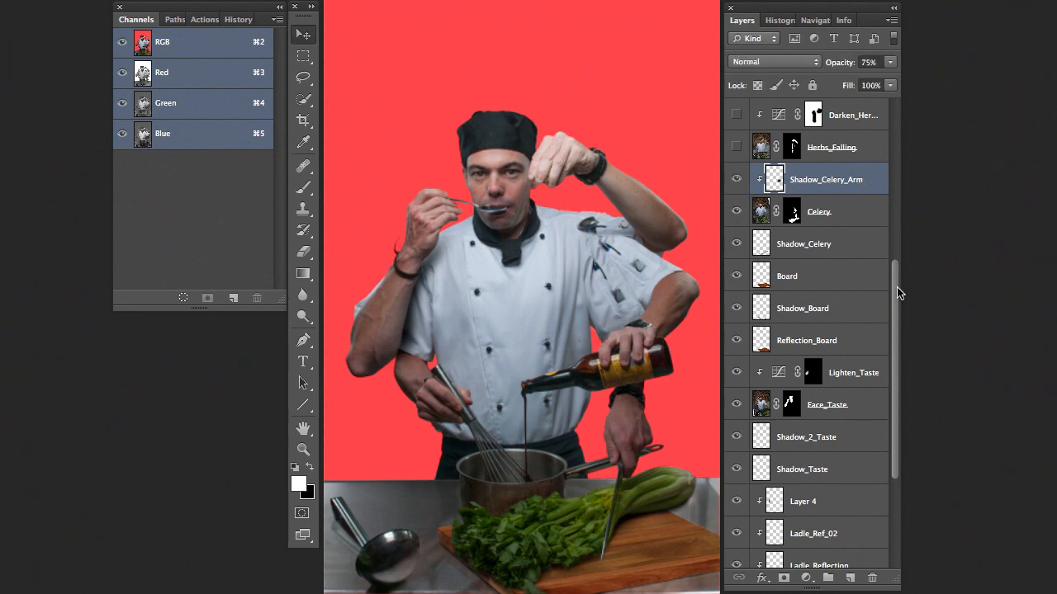
Step: Select and show the masked Herbs_Falling layer above Shadow_Celery_Arm
drag(896, 287, 895, 237)
click(826, 285)
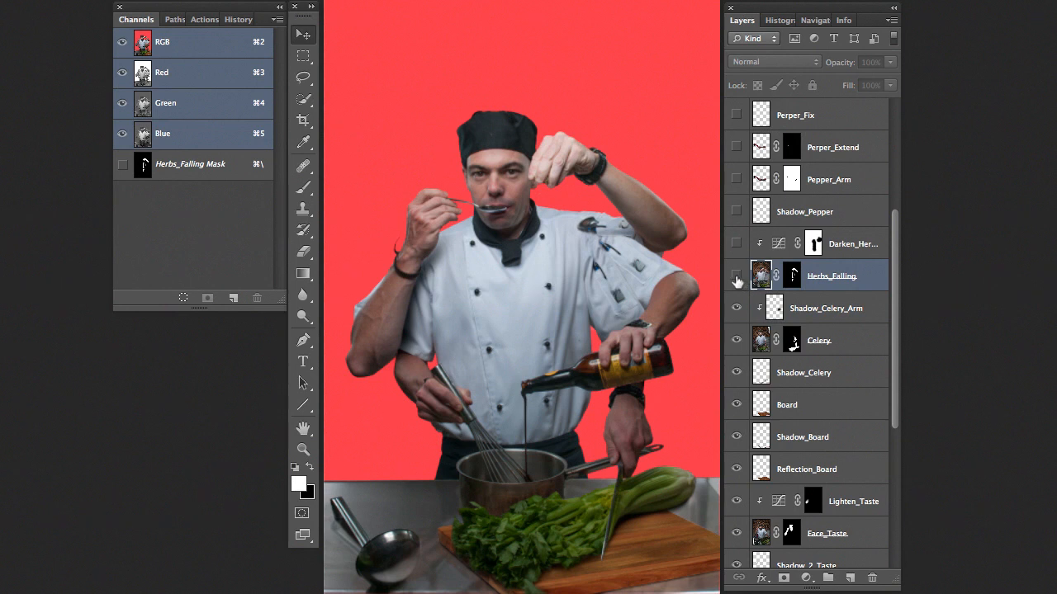
click(736, 277)
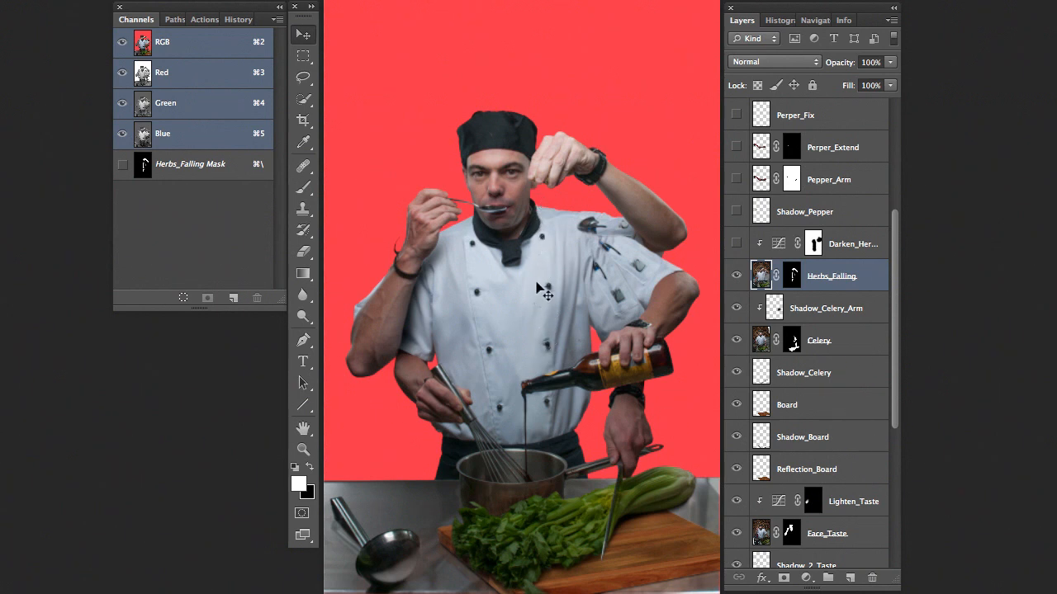
click(736, 277)
Step: Select and show the clipped Darken_Herb_Hand curves adjustment above Herbs_Falling, toggling it repeatedly to compare
click(832, 248)
click(736, 247)
click(736, 247)
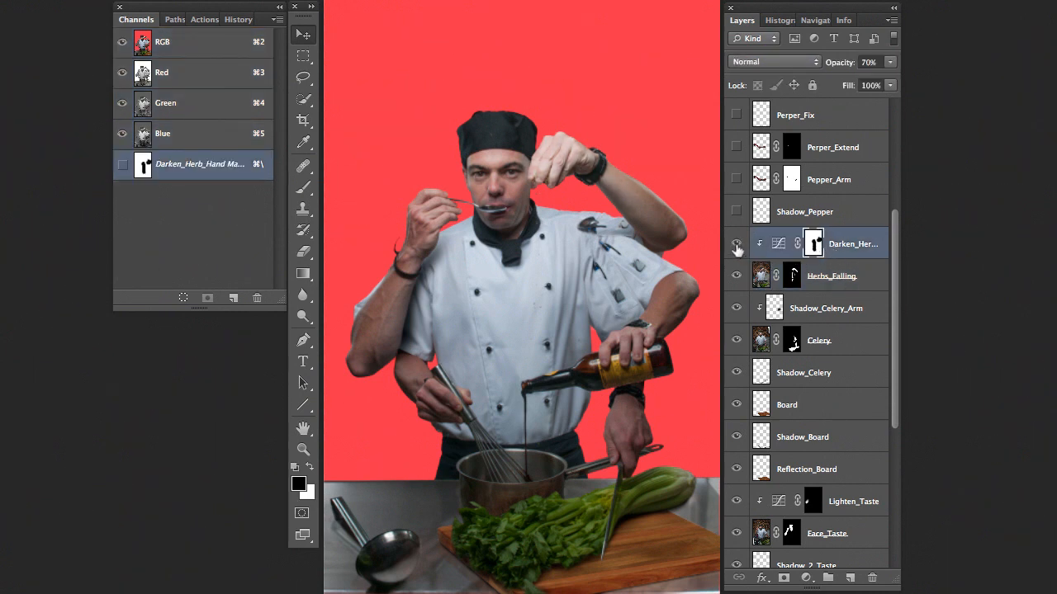
click(736, 247)
click(736, 246)
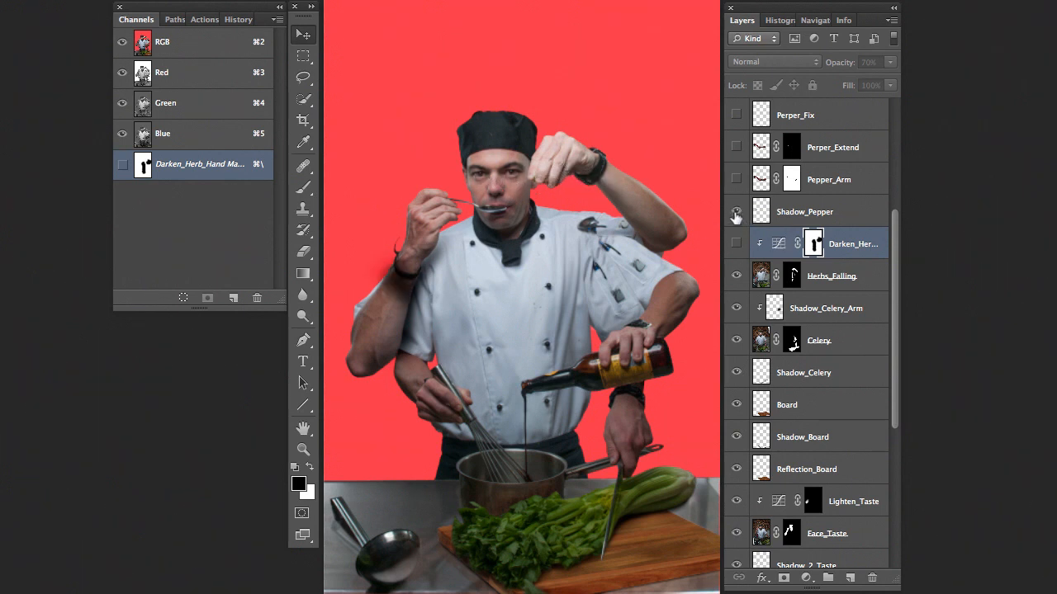
click(735, 213)
click(737, 244)
click(736, 243)
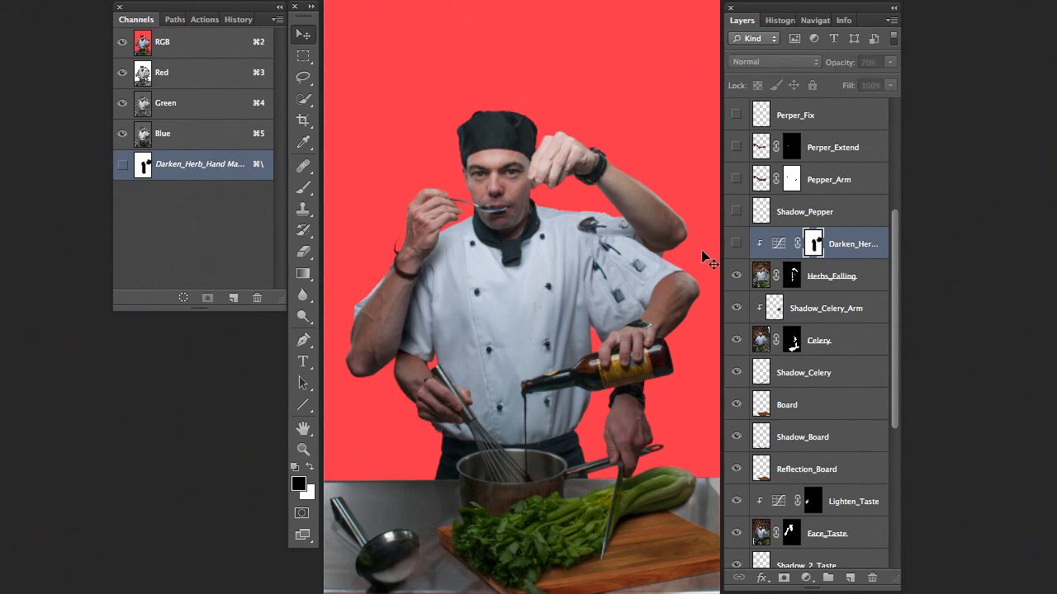
click(737, 242)
click(736, 242)
click(736, 241)
Step: Show the Shadow_Pepper layer and the masked Pepper_Arm layer above it, toggling Shadow_Pepper to compare the shadow
click(736, 211)
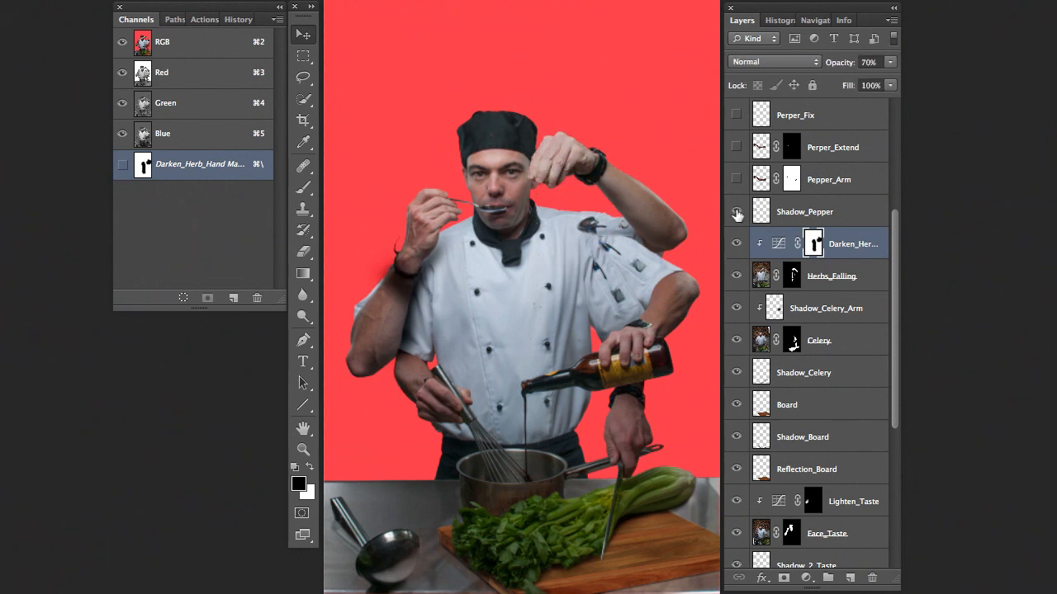
click(805, 213)
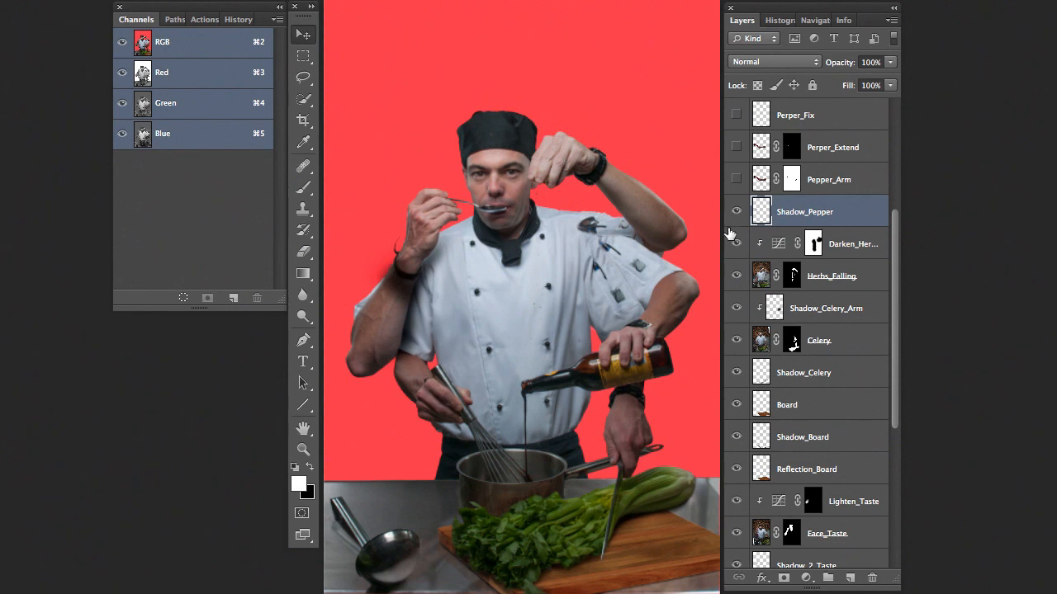
scroll(846, 218, up, 2)
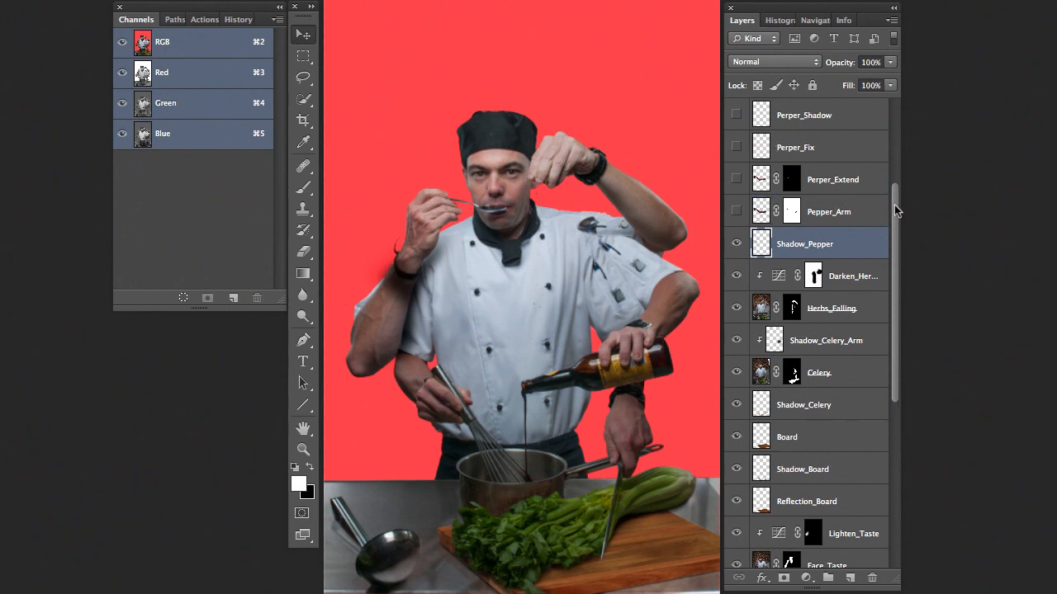
click(735, 245)
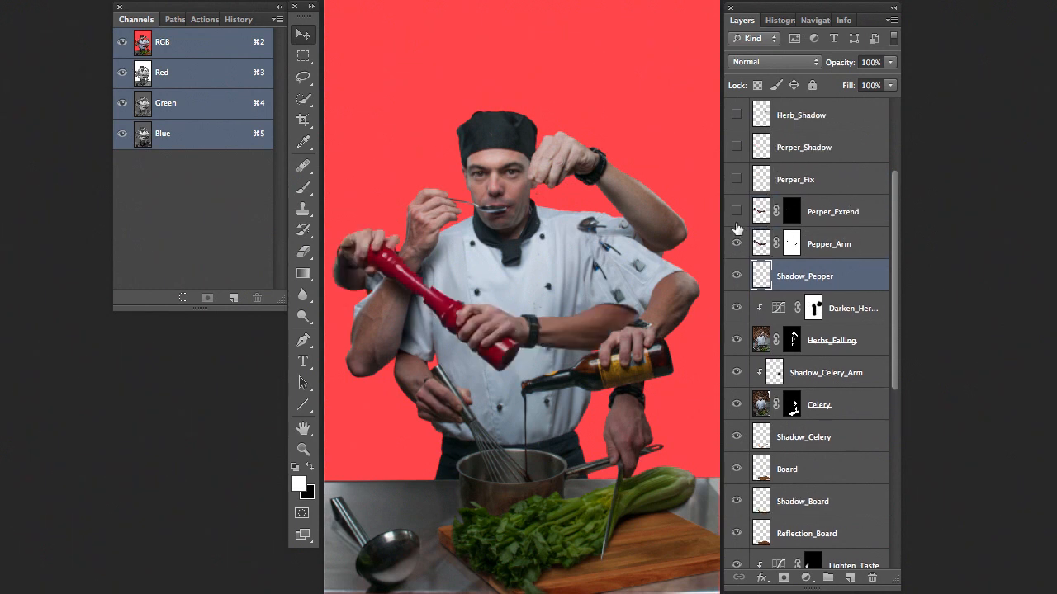
click(737, 279)
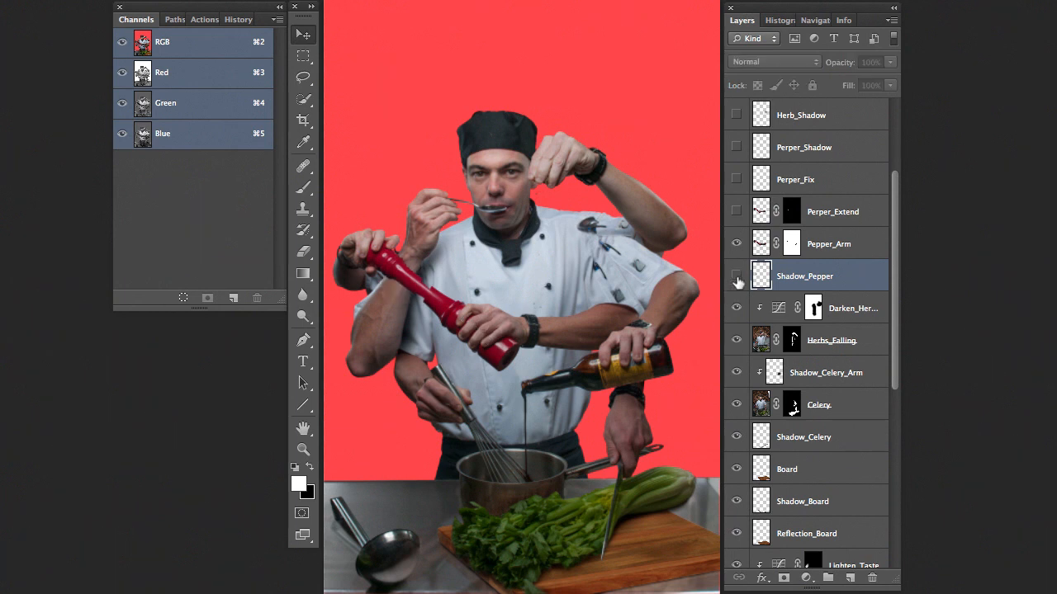
click(736, 279)
click(736, 279)
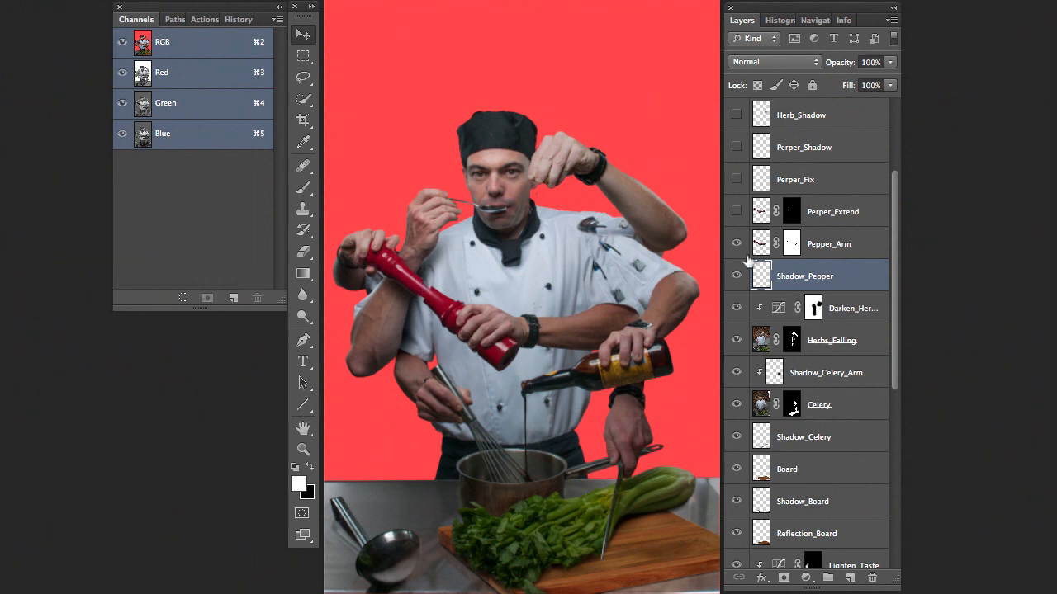
Step: Select Pepper_Arm, and show the masked Perper_Extend layer and the Perper_Fix layer above it
click(858, 247)
scroll(897, 252, up, 2)
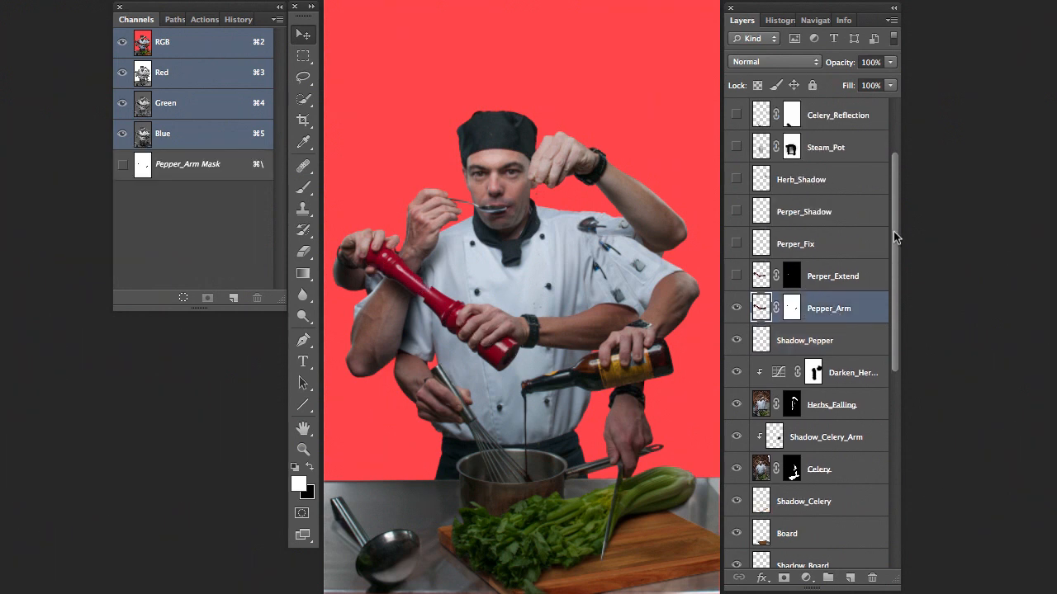
click(846, 276)
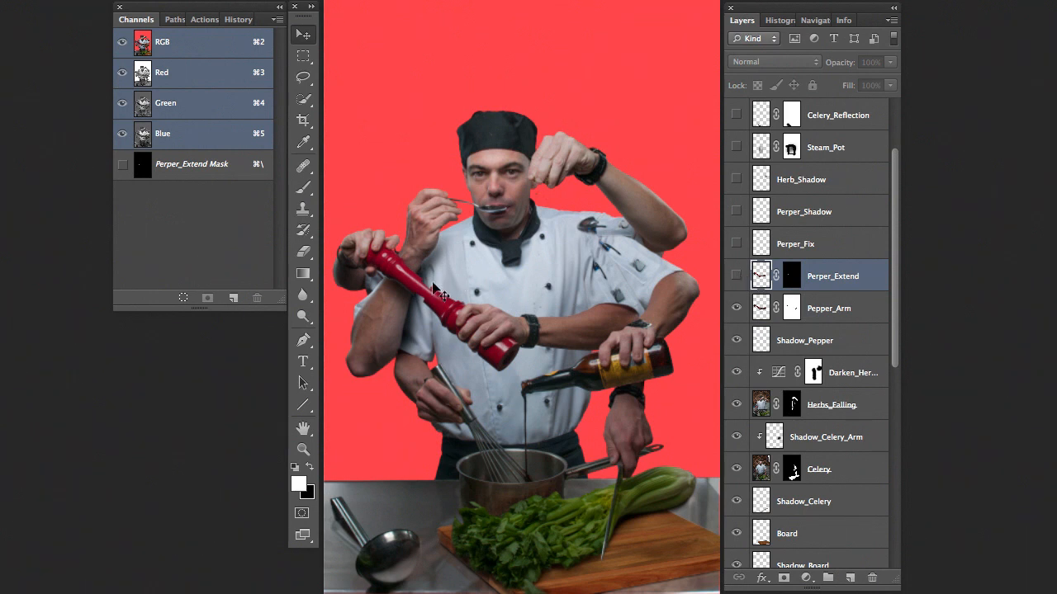
click(732, 276)
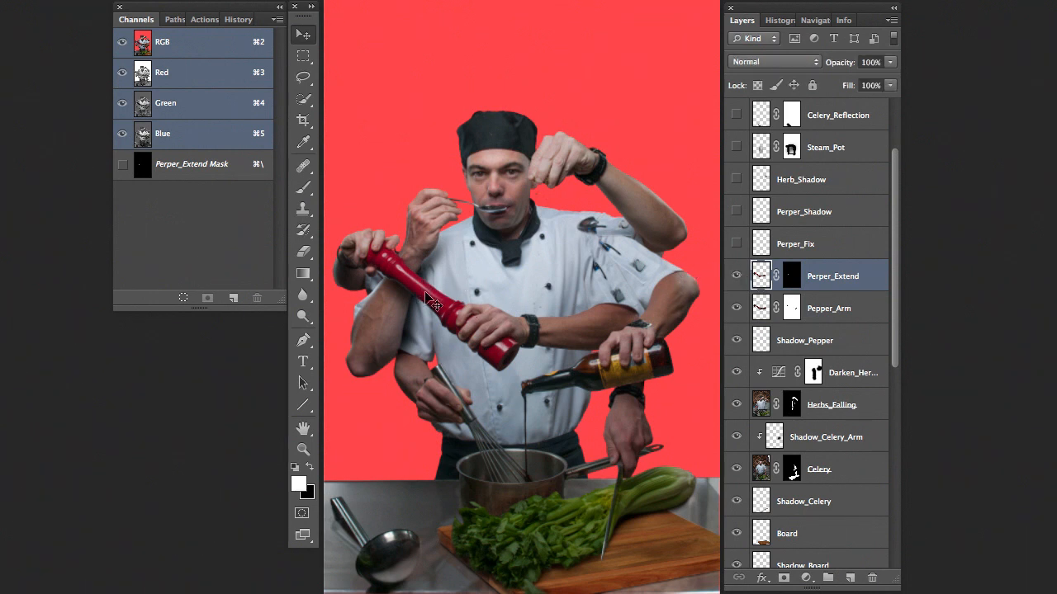
click(784, 248)
click(735, 244)
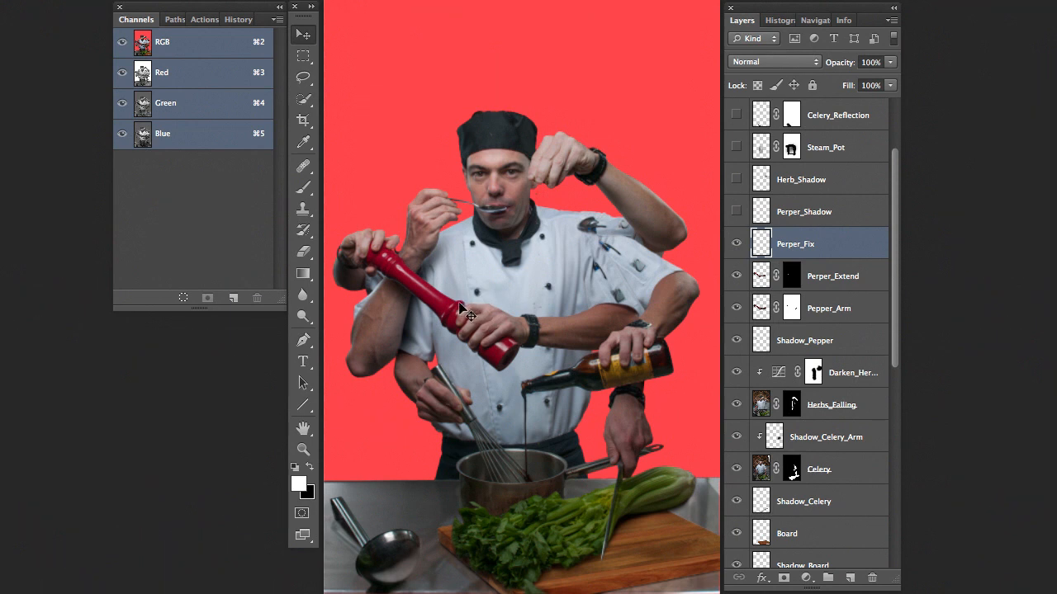
Step: Select and show the Perper_Shadow layer above Perper_Fix, toggling it repeatedly to compare the shadow
click(817, 218)
drag(899, 262, 899, 236)
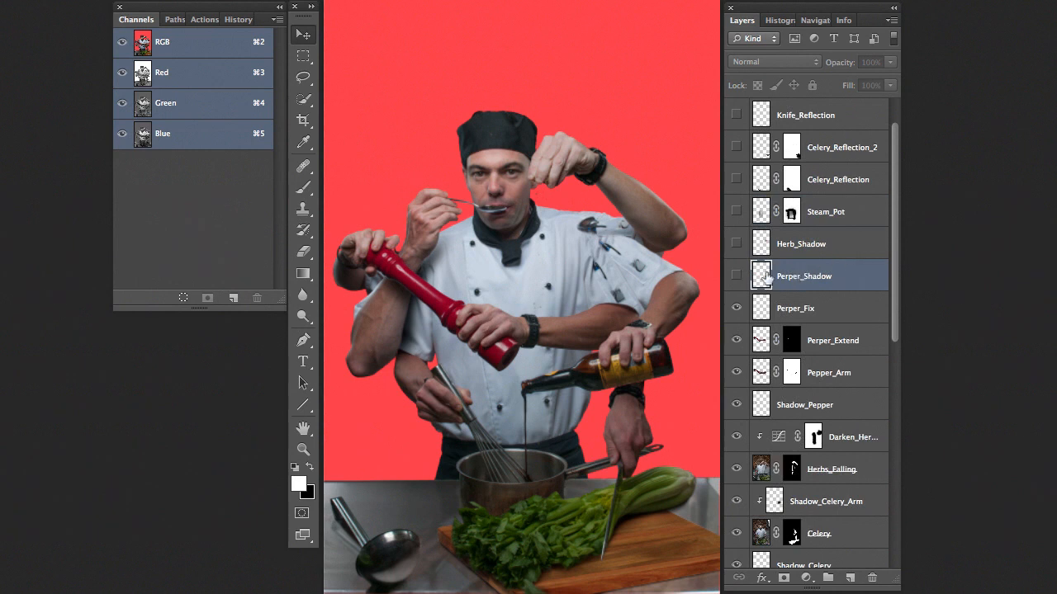
click(736, 277)
click(736, 277)
click(737, 276)
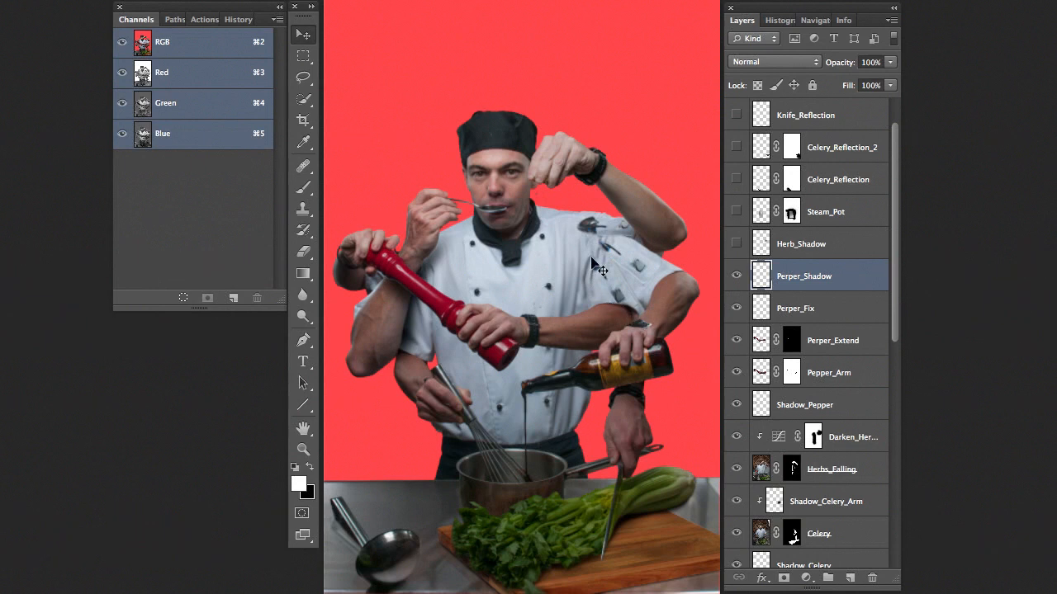
click(736, 276)
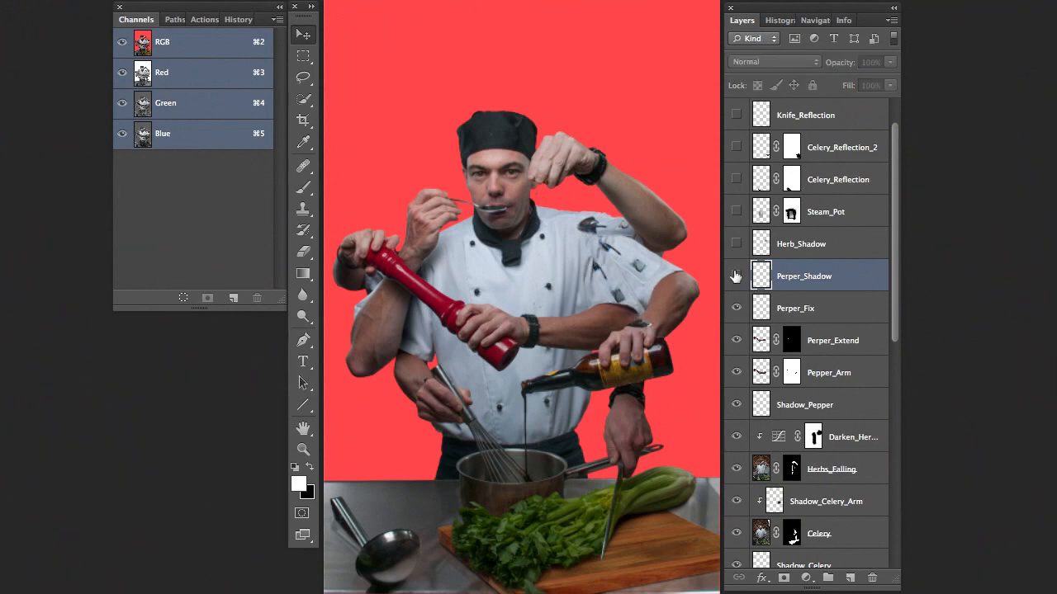
Step: Select and show the Herb_Shadow layer and the masked Steam_Pot layer above it
click(813, 244)
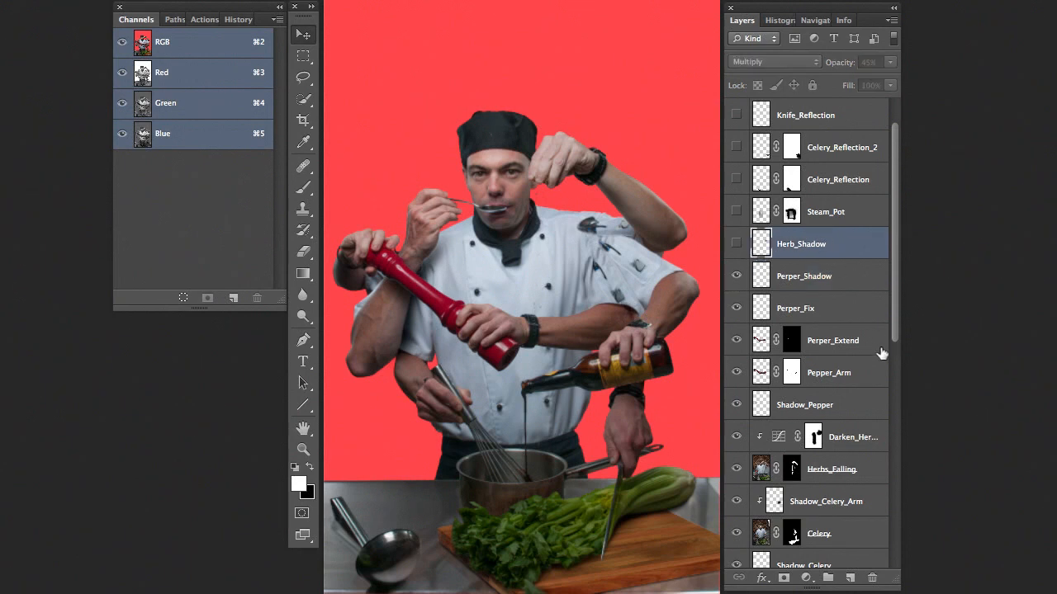
click(736, 244)
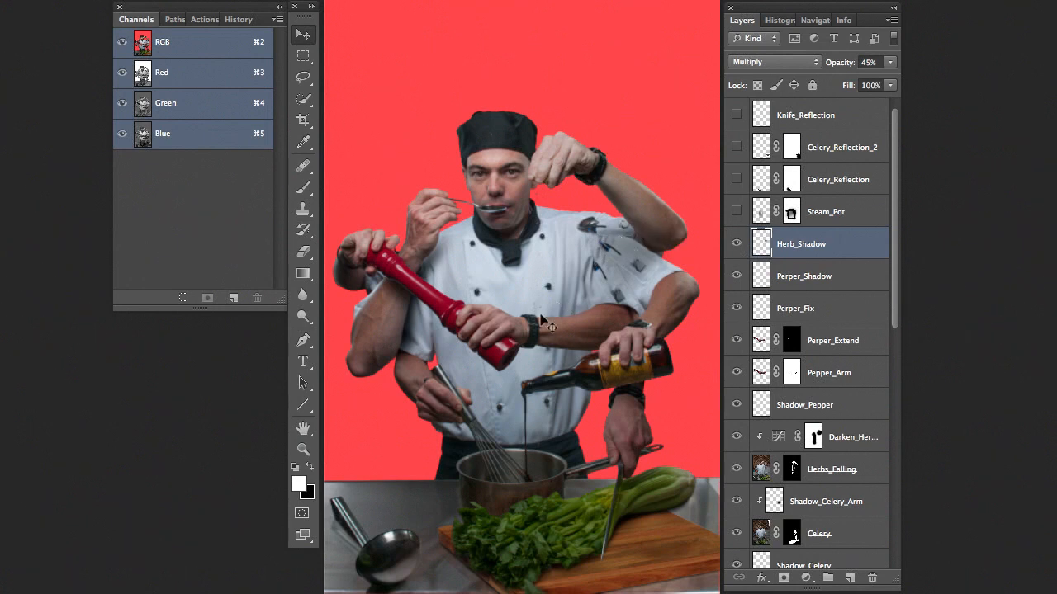
click(850, 222)
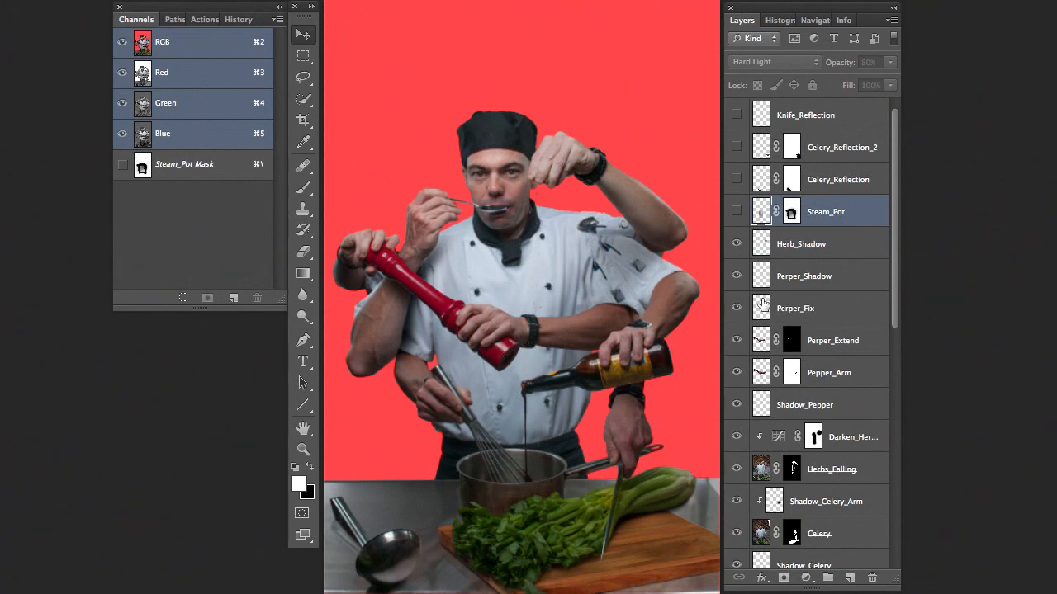
click(736, 213)
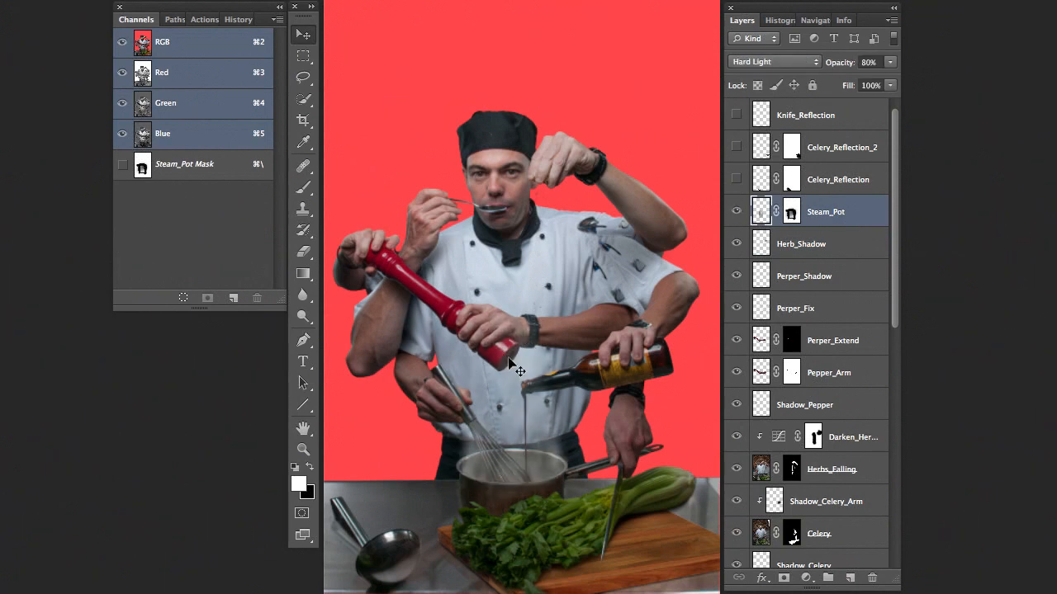
Step: Show the masked Celery_Reflection layer, toggling it to compare, and show the masked Celery_Reflection_2 layer above it
drag(896, 312, 895, 292)
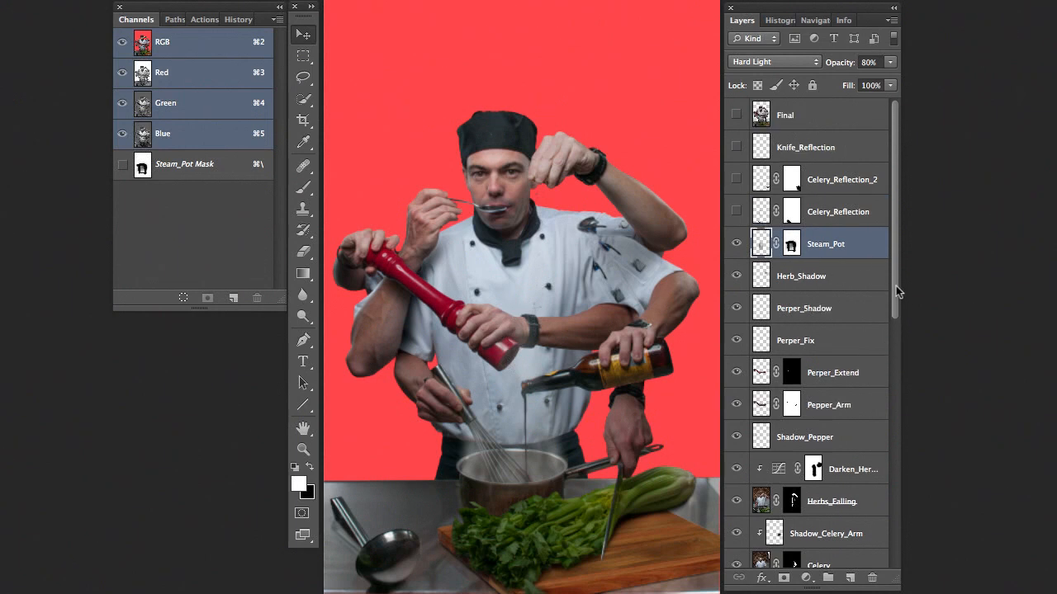
click(842, 213)
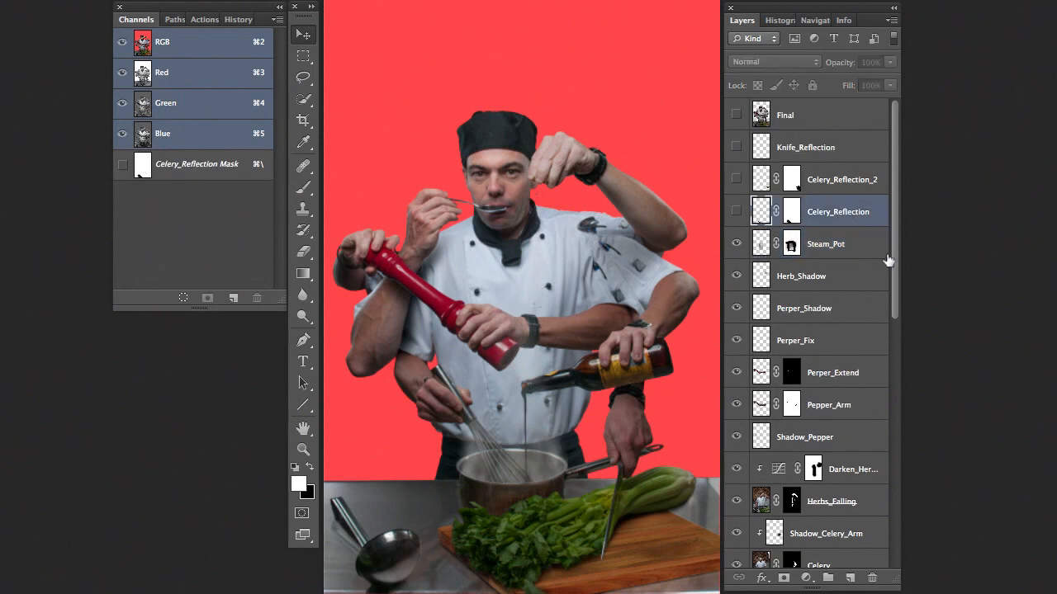
click(736, 212)
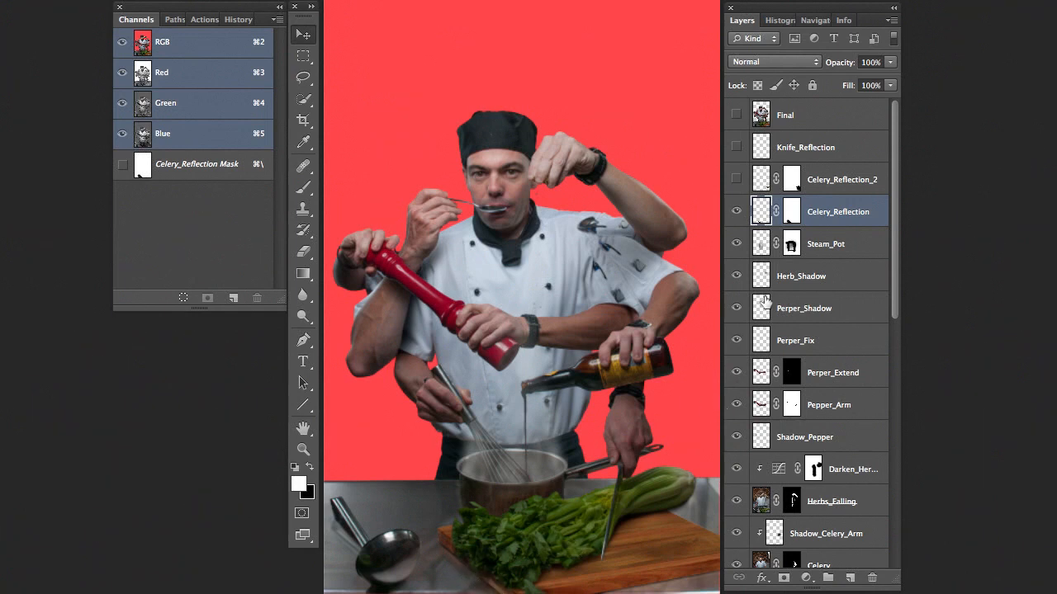
click(736, 213)
click(736, 212)
click(735, 180)
Step: Select and show the Knife_Reflection layer, toggling it to compare, and select and show the Final layer above it
click(805, 157)
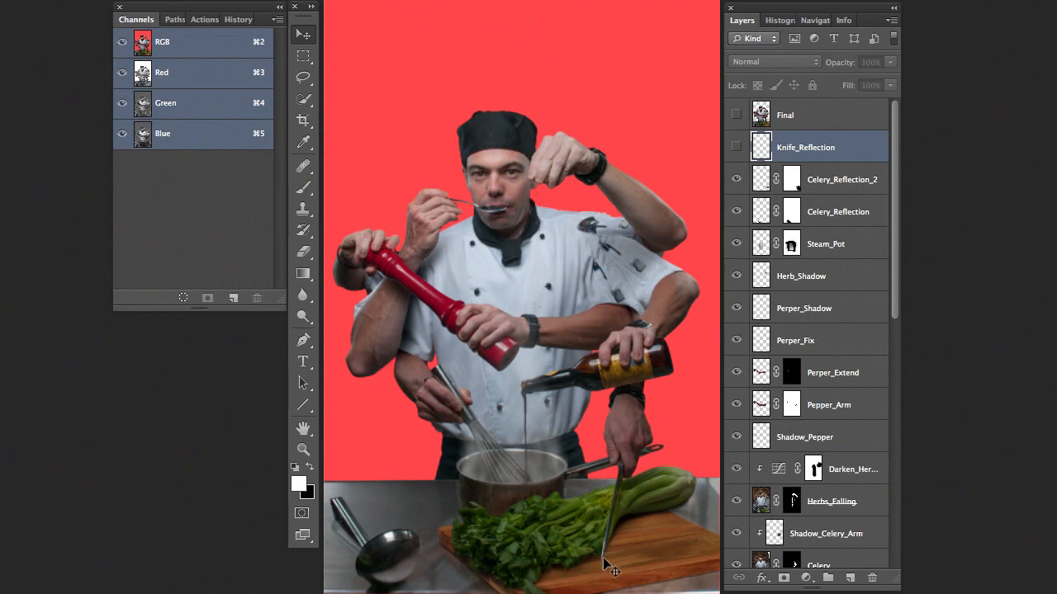
click(736, 147)
click(736, 146)
click(736, 147)
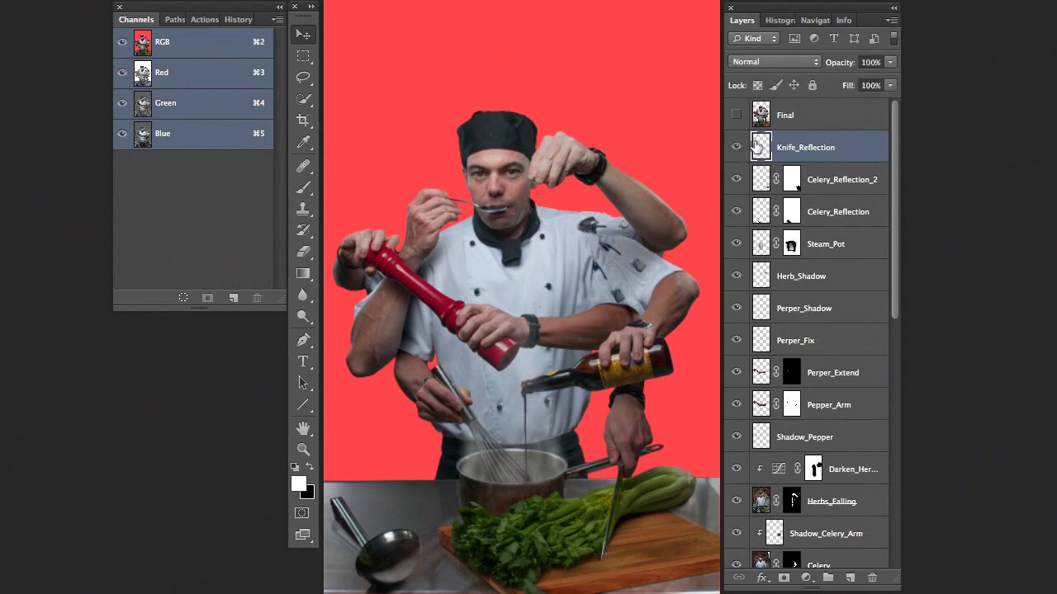
click(809, 115)
click(735, 114)
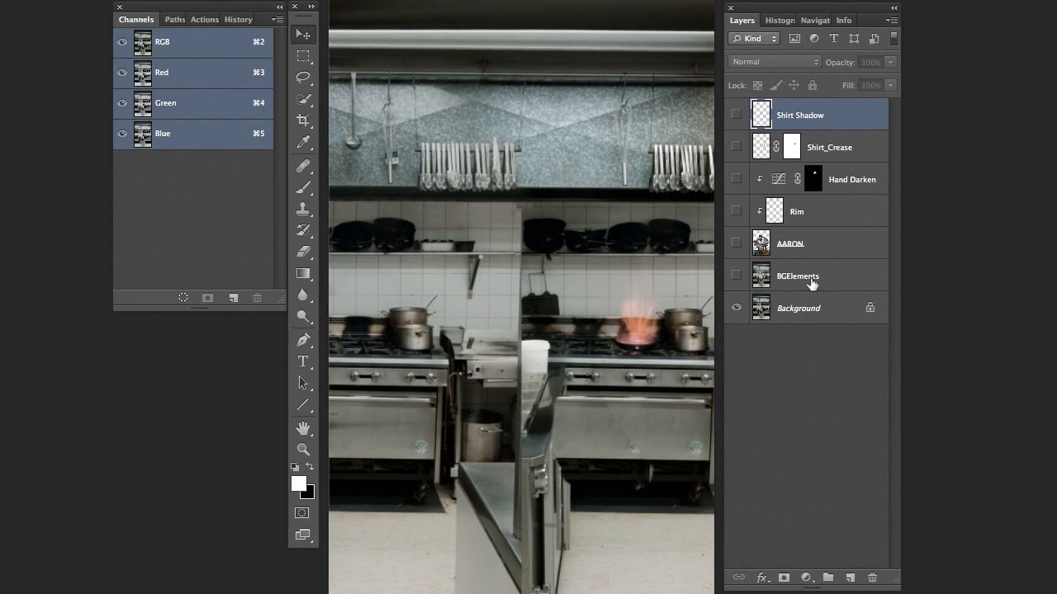
Step: Select the BGElements layer in the kitchen document and toggle it repeatedly to compare it with the plain Background
click(798, 280)
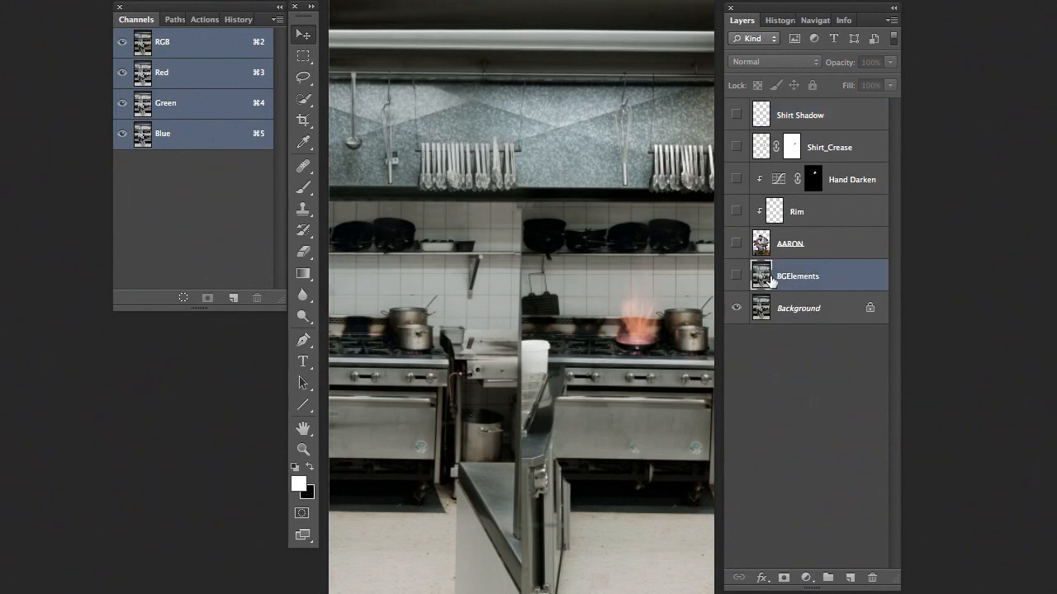
click(736, 276)
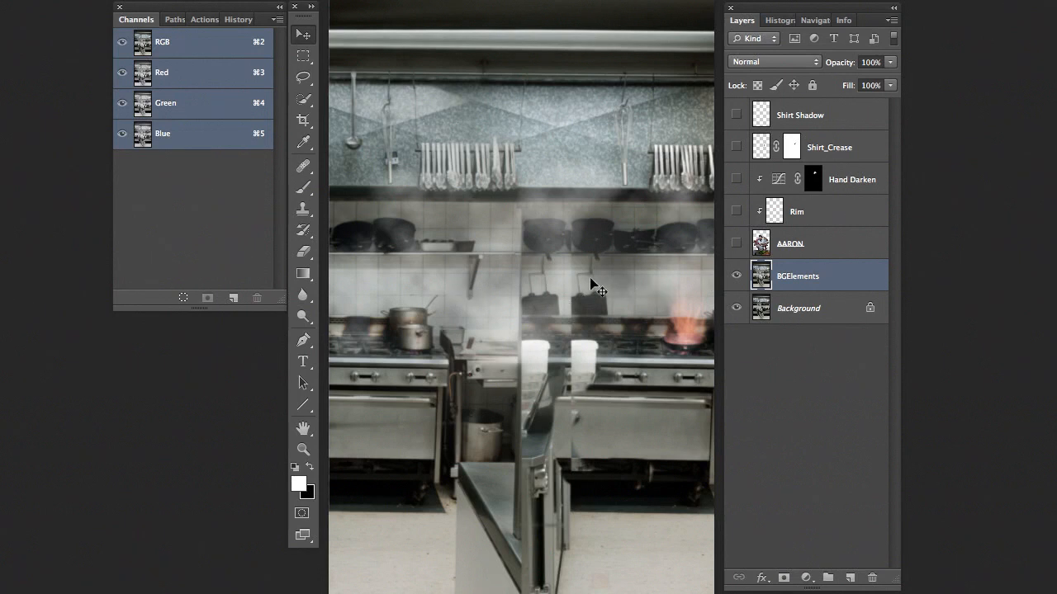
click(736, 276)
click(737, 275)
click(737, 275)
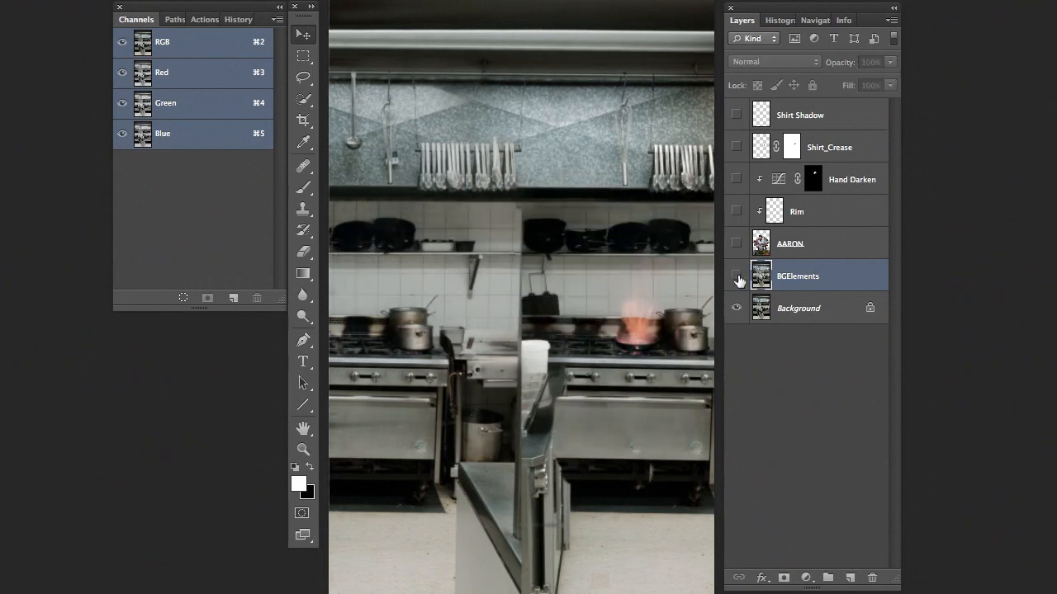
click(737, 276)
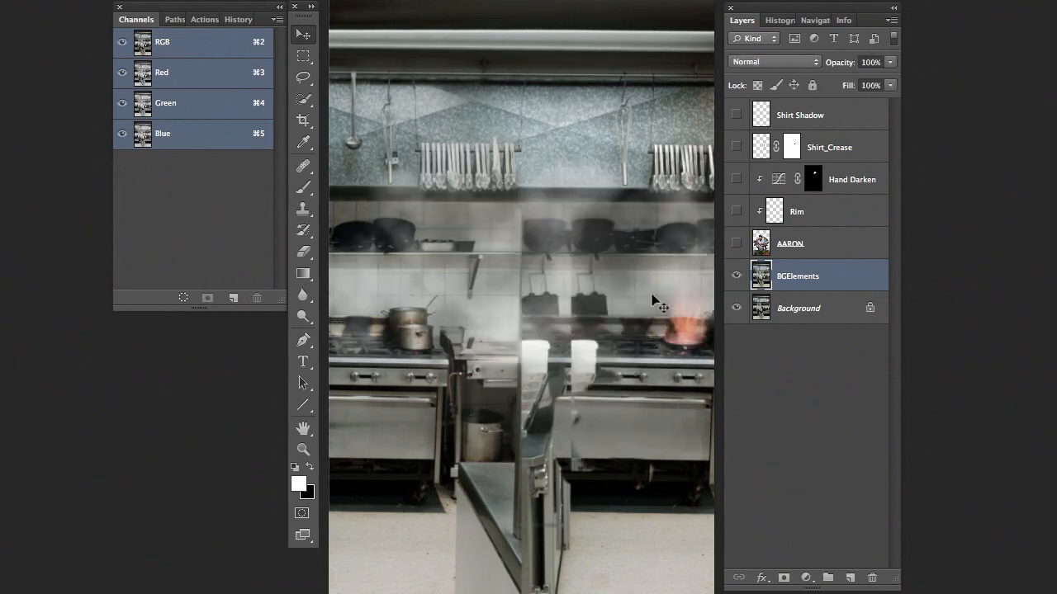
click(737, 277)
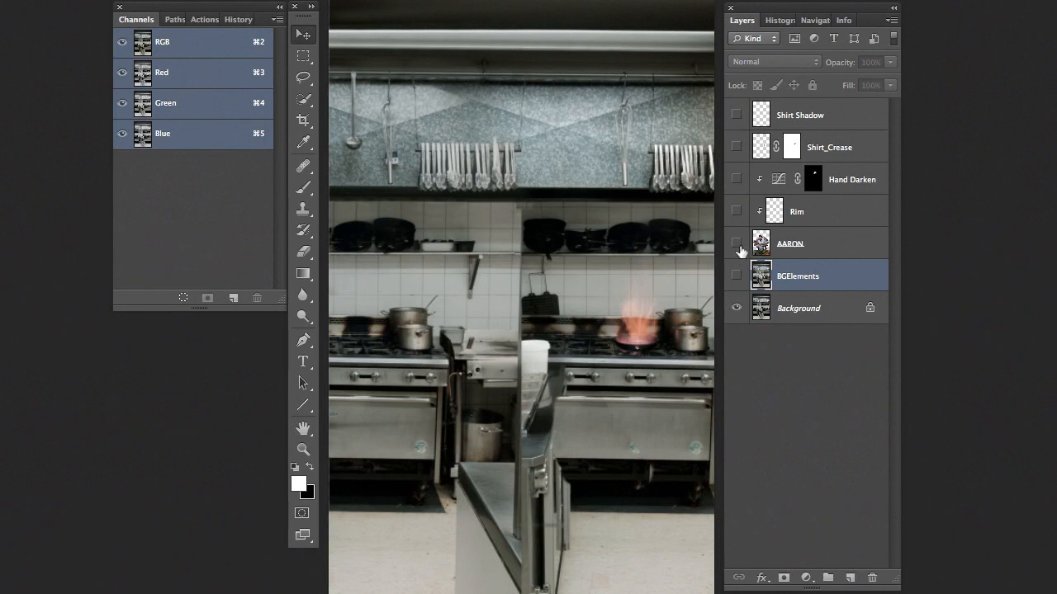
Step: Show the cut-out chef layer and the BGElements layer beneath it, toggling BGElements to compare the background behind the chef
click(737, 244)
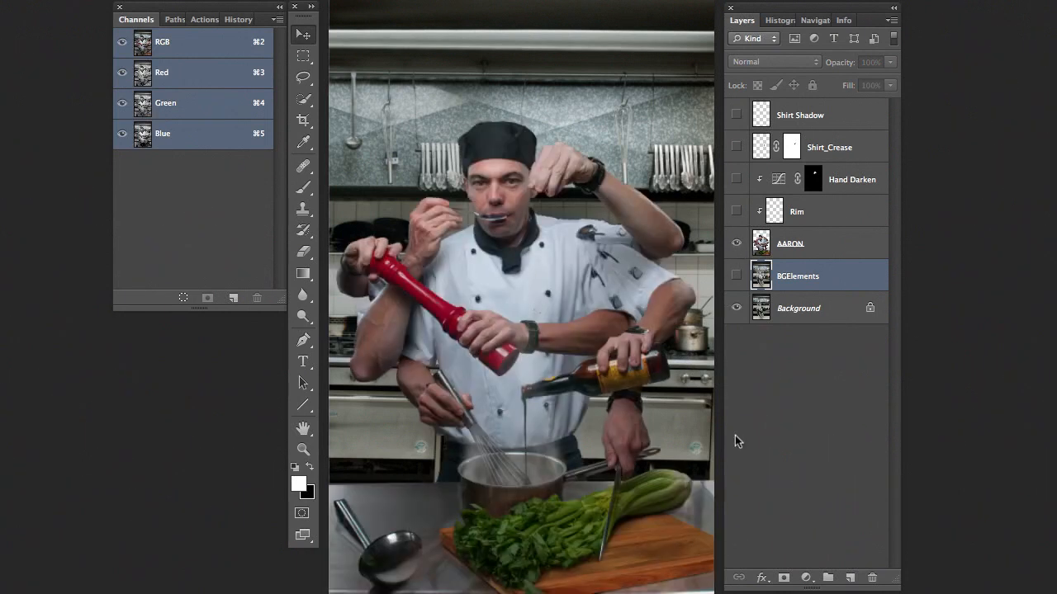
click(737, 276)
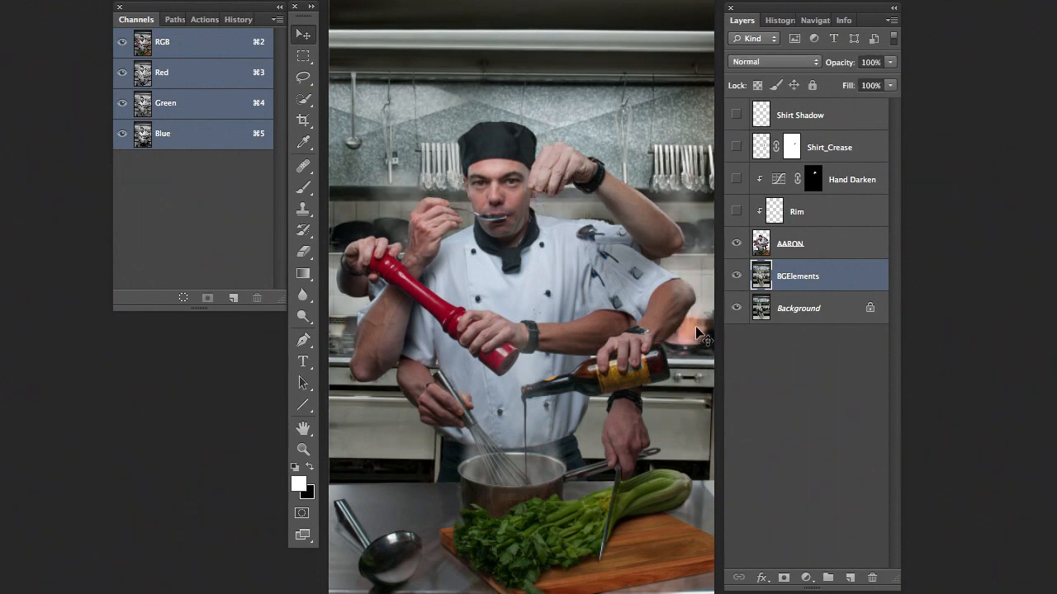
click(738, 276)
click(738, 277)
click(738, 276)
click(738, 277)
Step: Select and show the Rim layer clipped to the chef layer, toggling it repeatedly to compare the edge lighting
click(805, 241)
click(814, 215)
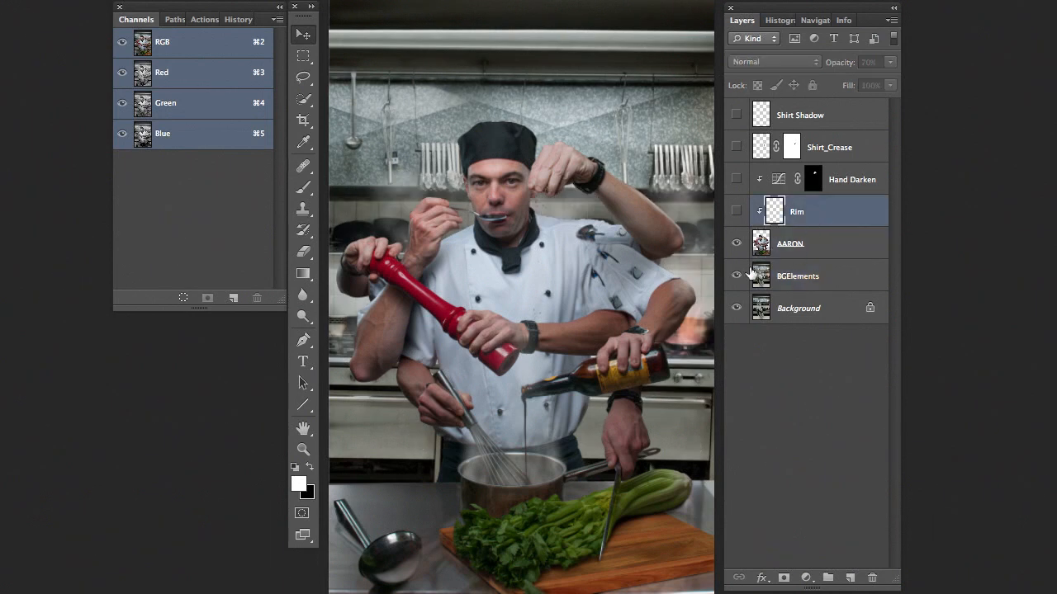
click(736, 212)
click(736, 212)
click(736, 212)
click(736, 212)
click(737, 212)
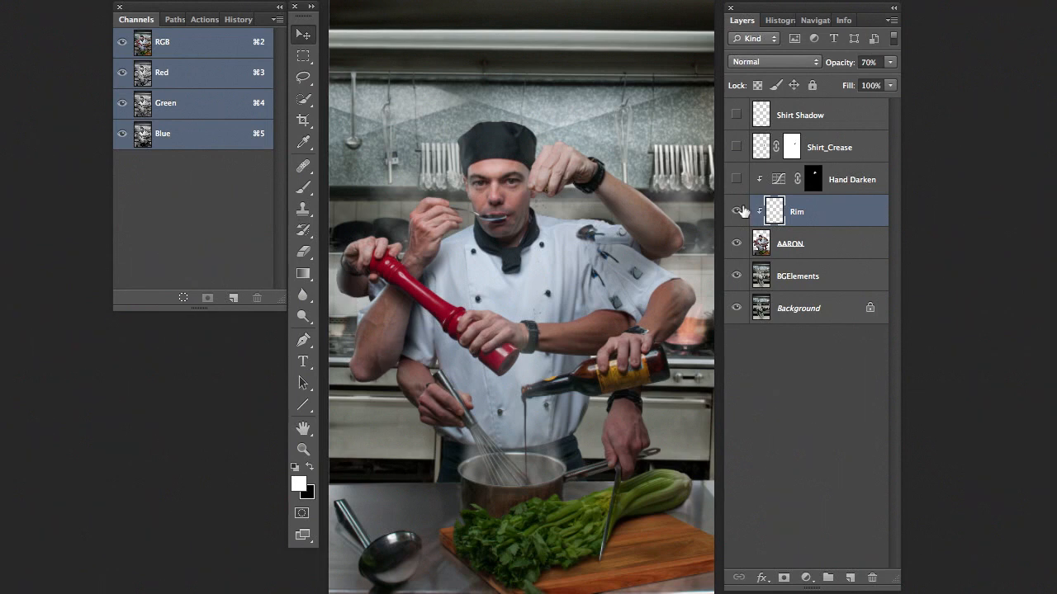
click(736, 212)
click(736, 212)
Step: Show the clipped Hand Darken curves adjustment above Rim, toggling it to compare the hand
click(737, 180)
click(737, 180)
click(736, 180)
click(736, 180)
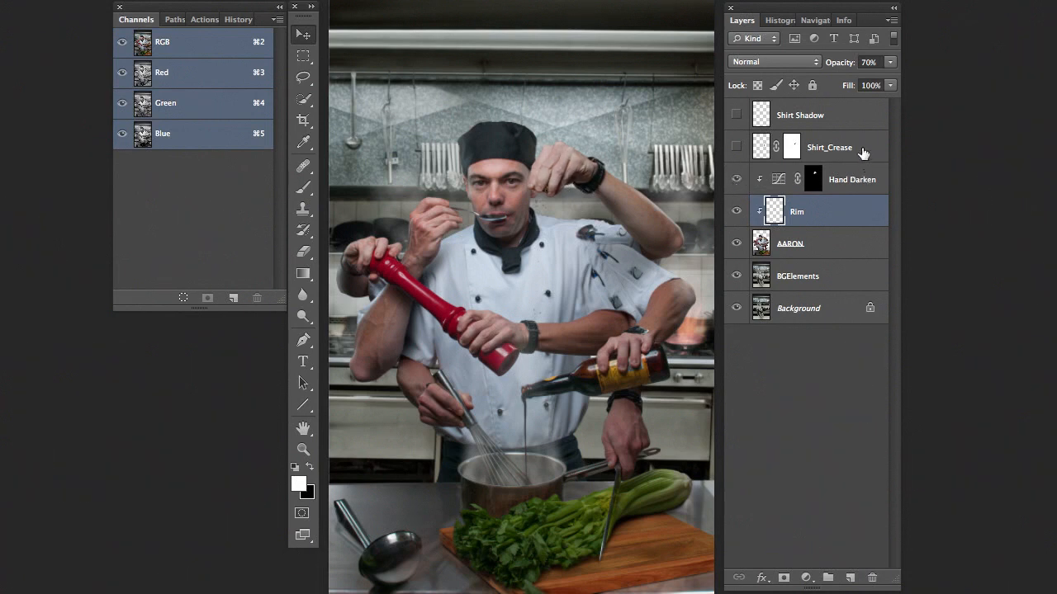
Step: Select and show the masked Shirt_Crease layer and the Shirt Shadow layer above it, toggling Shirt Shadow to compare
click(858, 148)
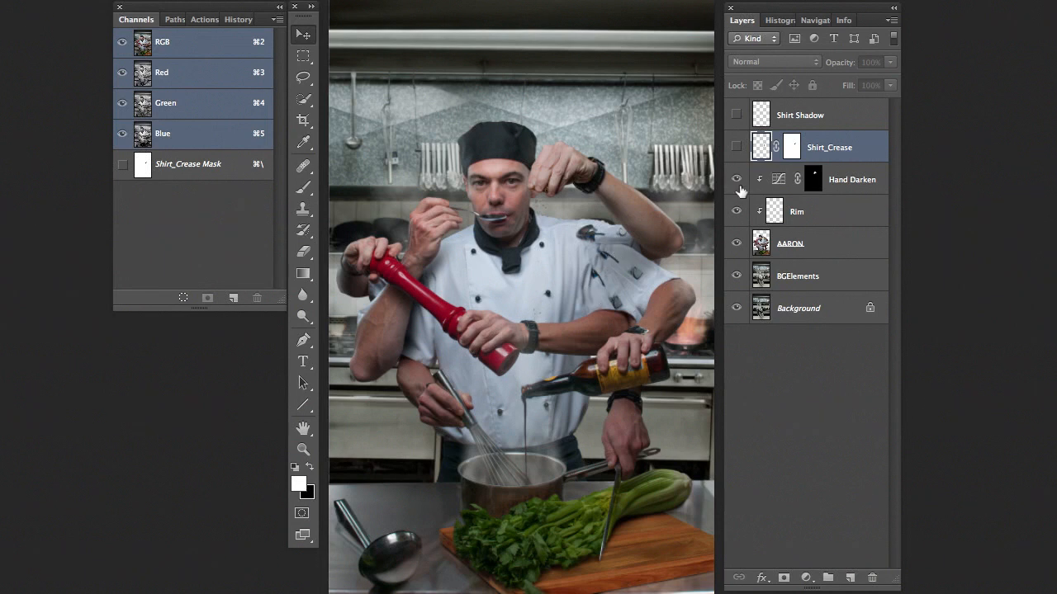
click(738, 147)
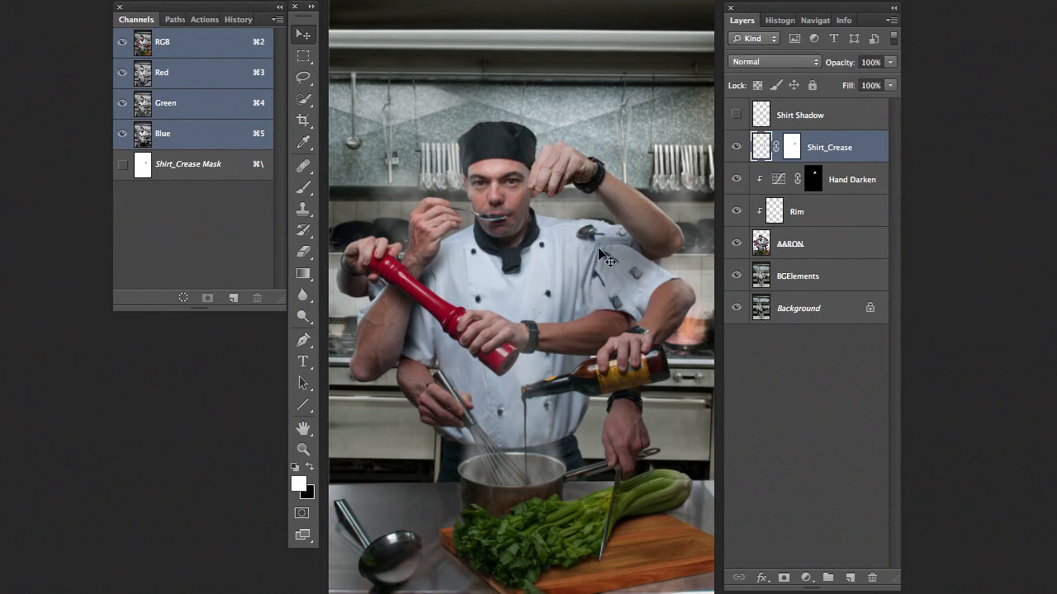
click(822, 124)
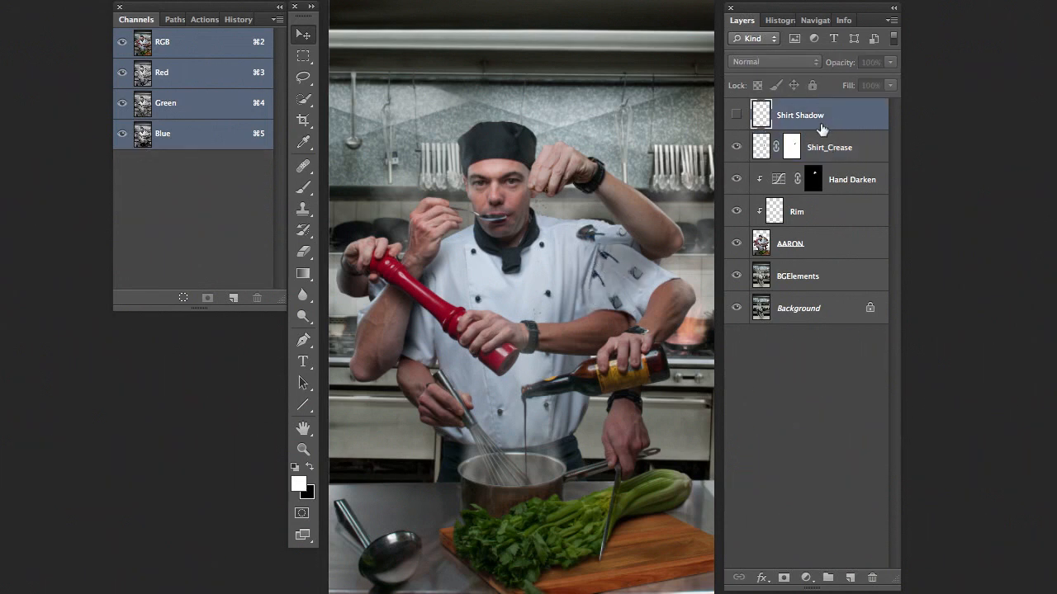
click(737, 116)
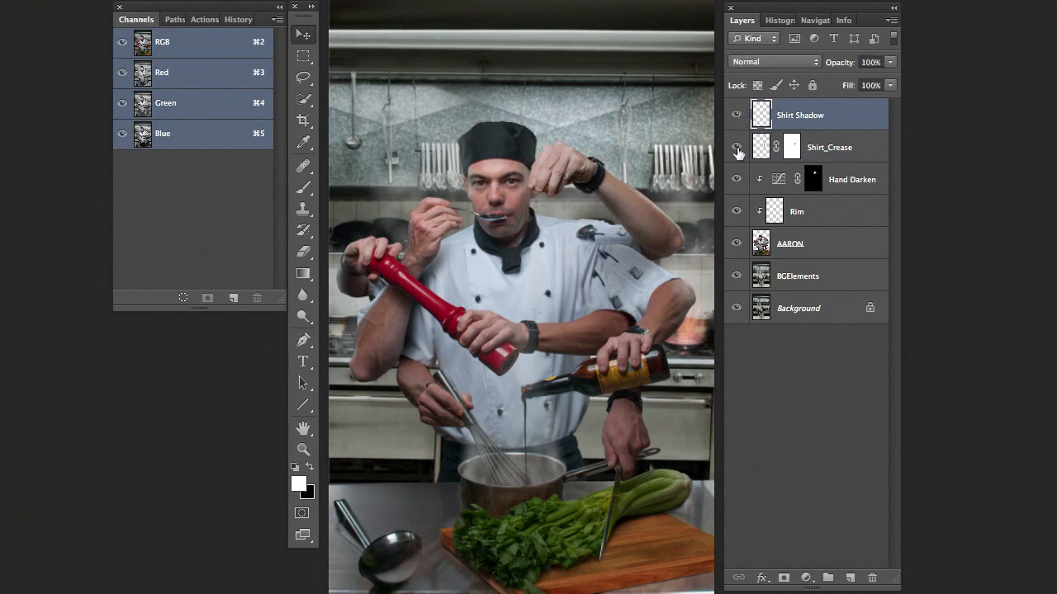
click(737, 117)
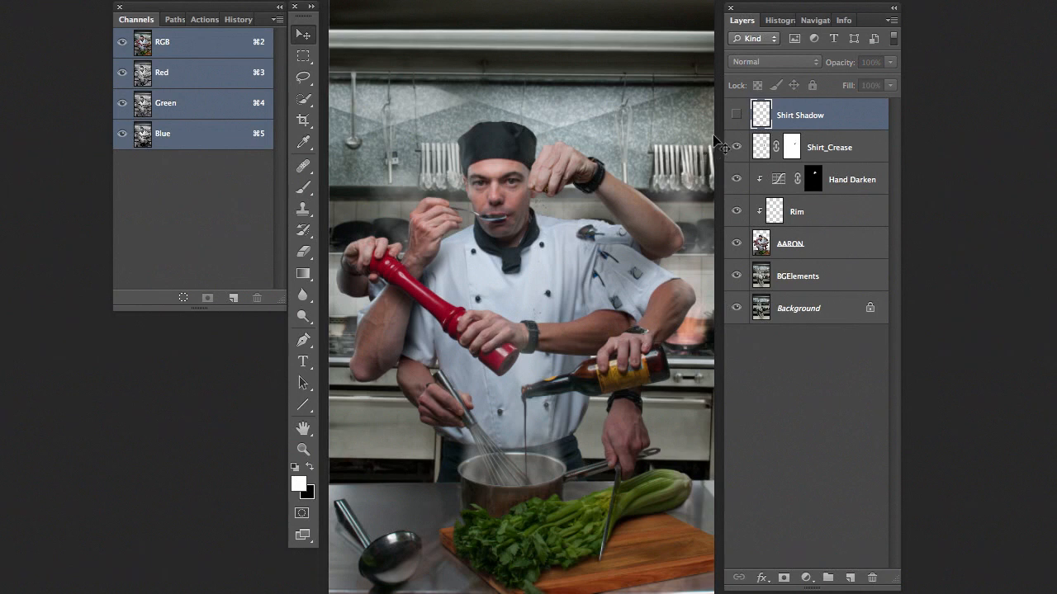
click(736, 116)
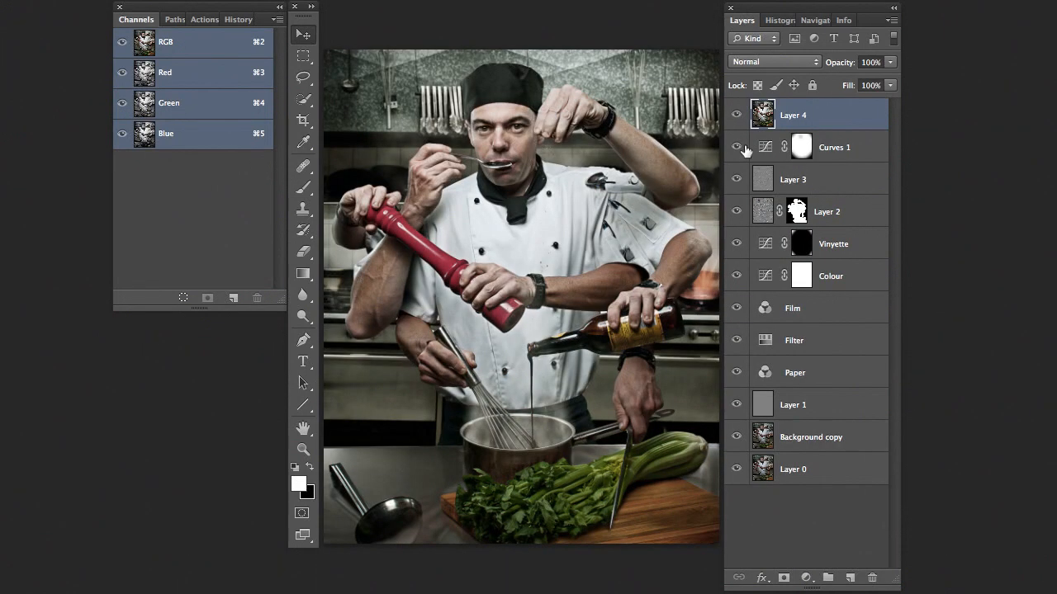
Step: In the graded chef document, hide every layer above Layer 0, and show Background copy, Layer 1, Paper, Filter and Film again
drag(735, 118, 737, 435)
click(824, 459)
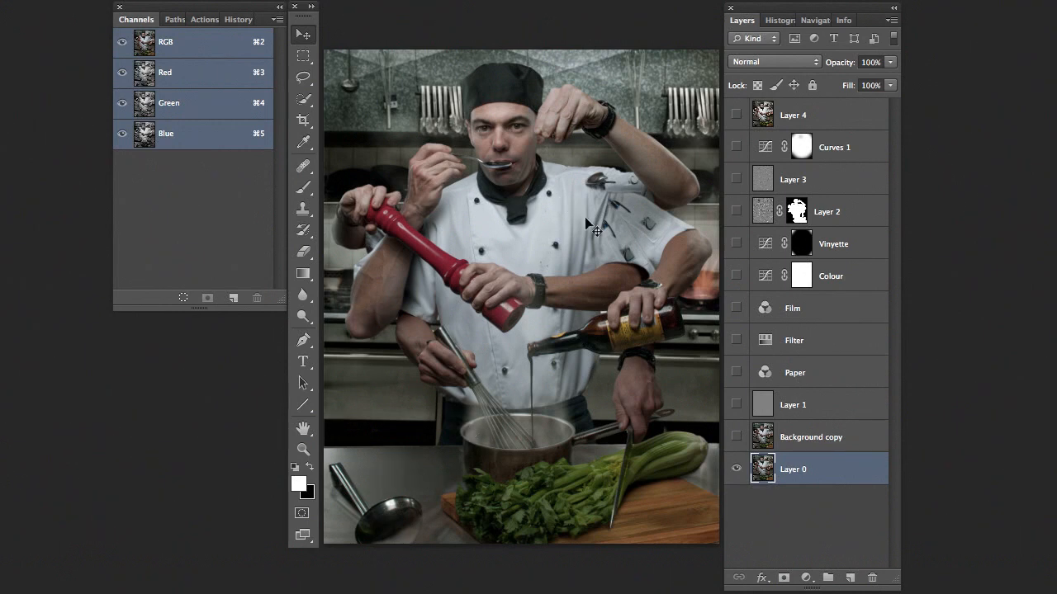
click(797, 437)
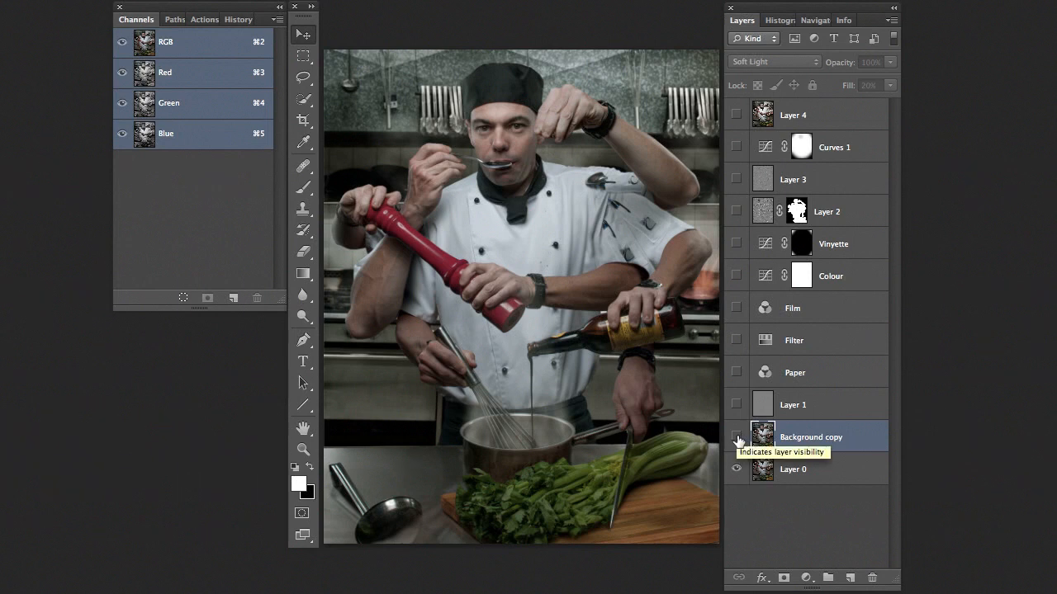
drag(738, 442, 736, 317)
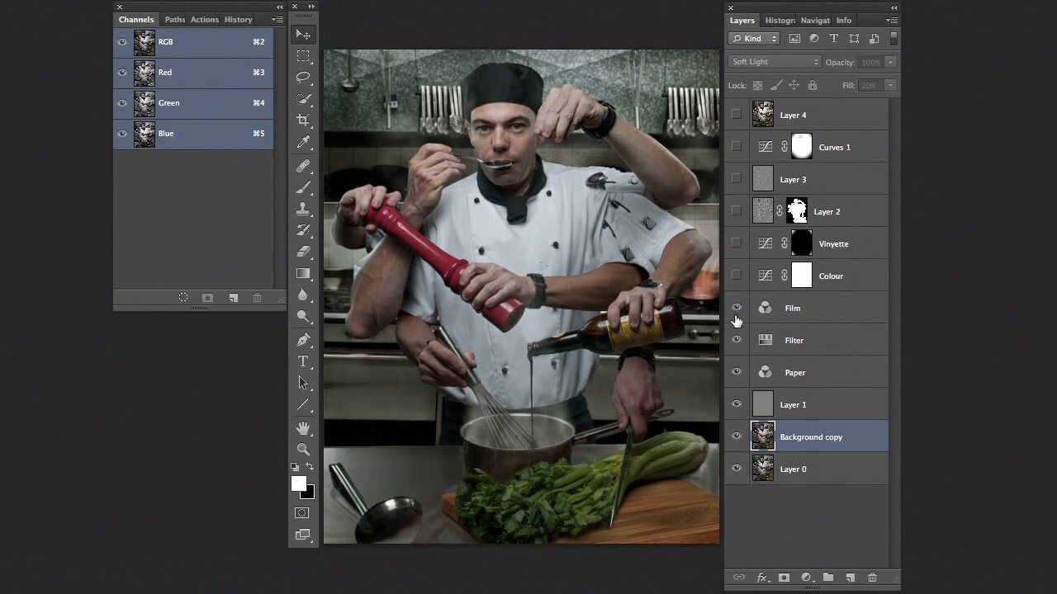
Step: Show the Colour curves adjustment above Film, toggling it to compare, and select and show the Vinyette curves adjustment above it
click(825, 278)
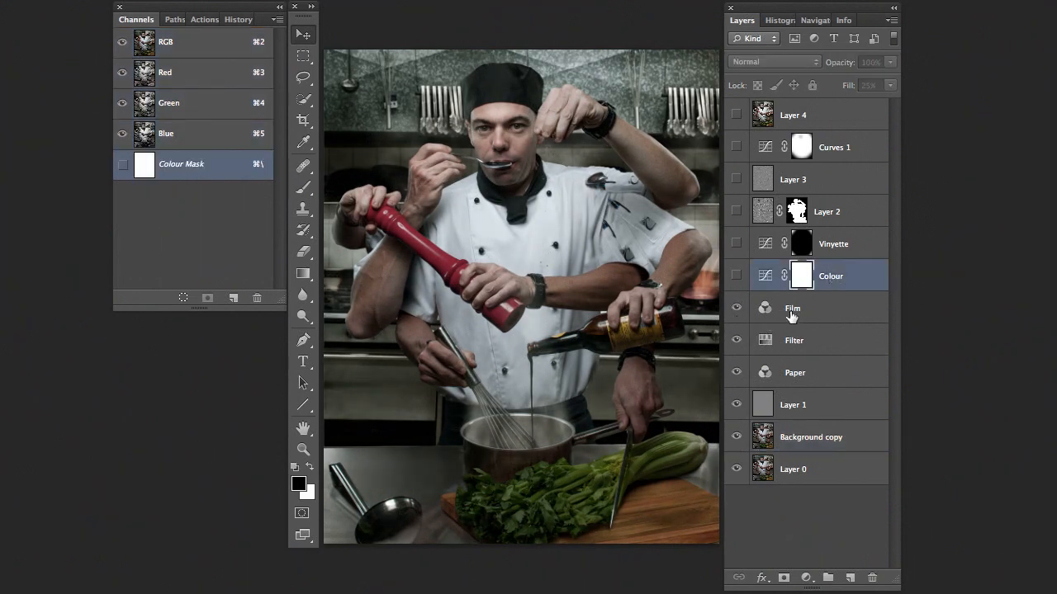
click(736, 276)
click(846, 283)
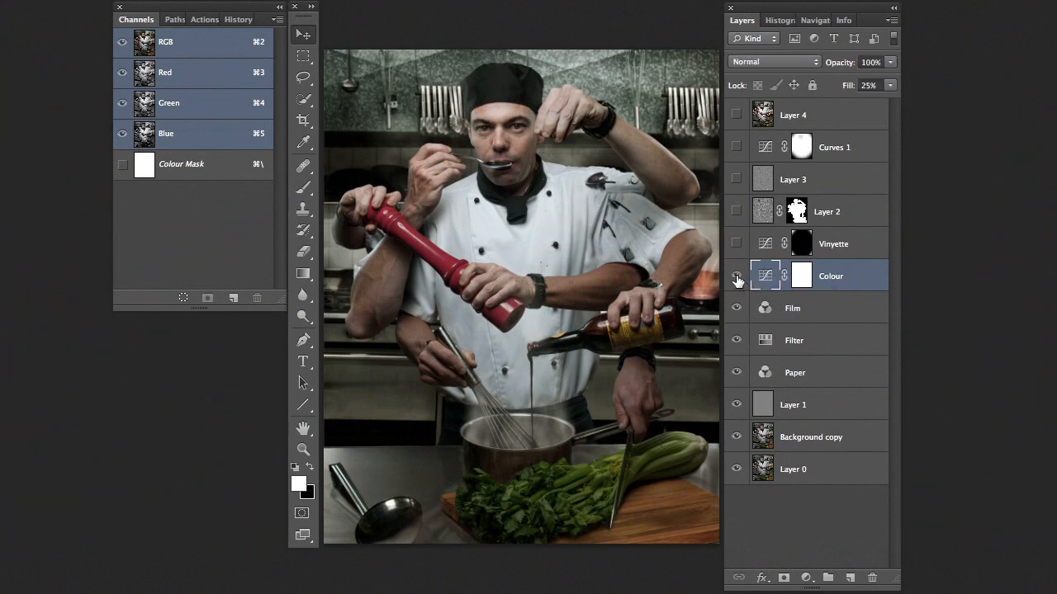
click(736, 277)
click(736, 281)
click(833, 258)
click(735, 245)
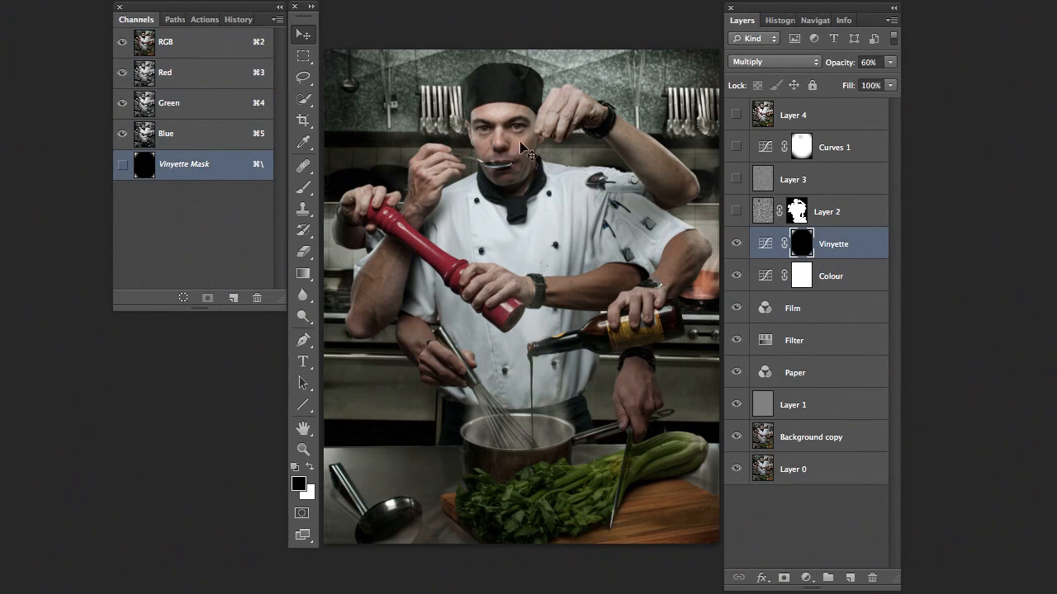
Step: Select and show the masked Layer 2 texture layer above Vinyette, and show Layer 3 directly above it
click(848, 211)
click(736, 219)
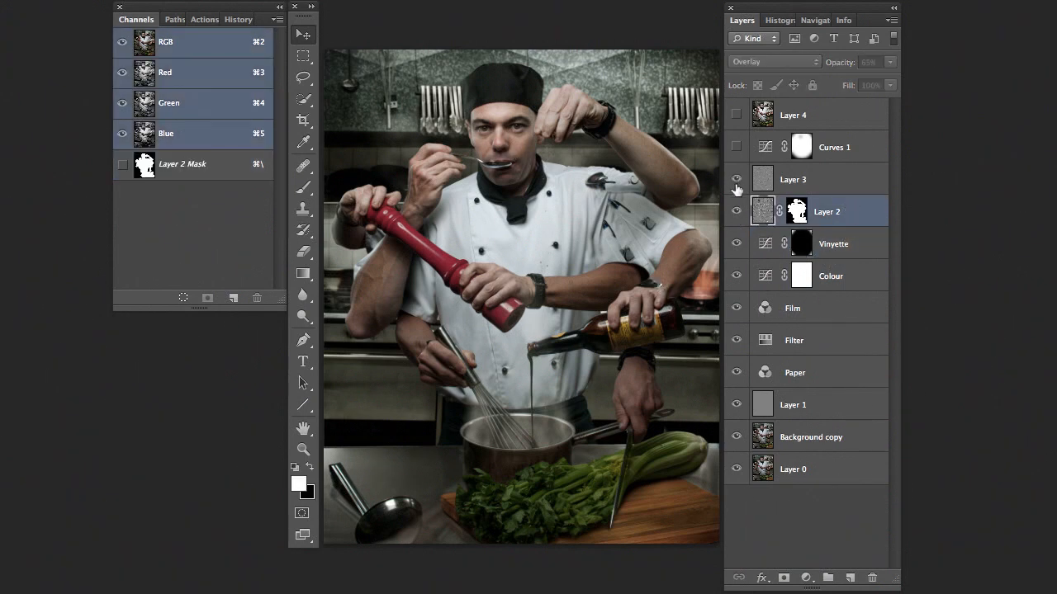
click(736, 179)
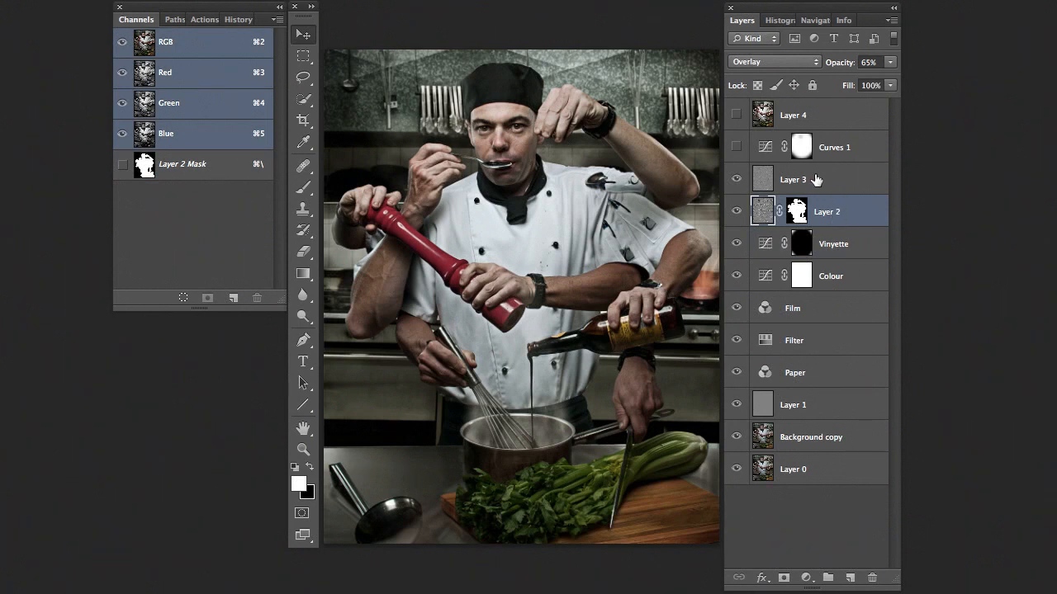
Step: Select and show the masked Curves 1 adjustment above Layer 3, toggling it to compare the image with and without it
click(834, 152)
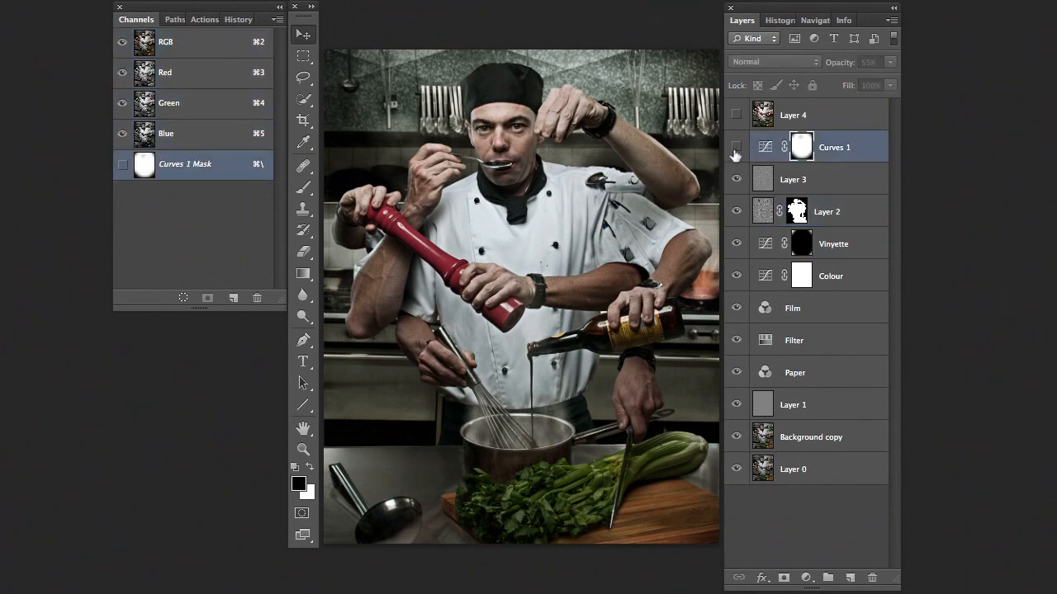
click(735, 147)
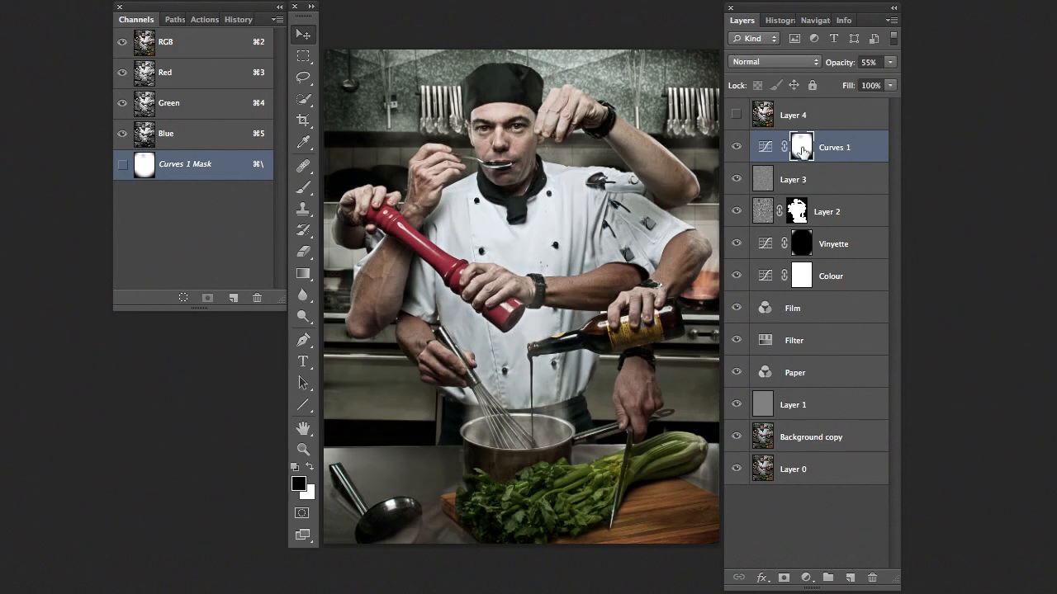
click(736, 147)
click(735, 147)
click(736, 147)
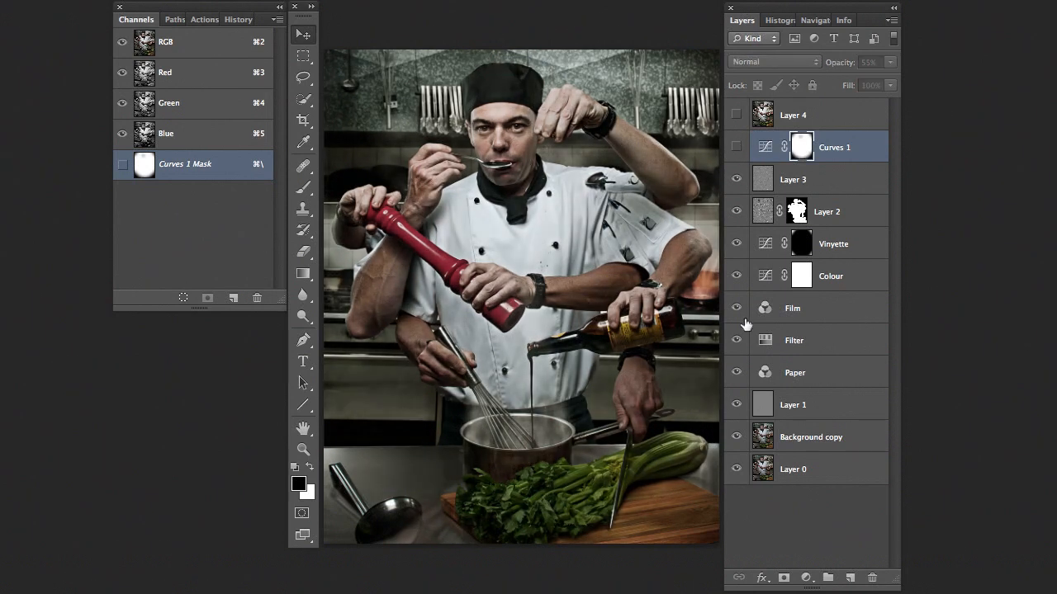
click(736, 147)
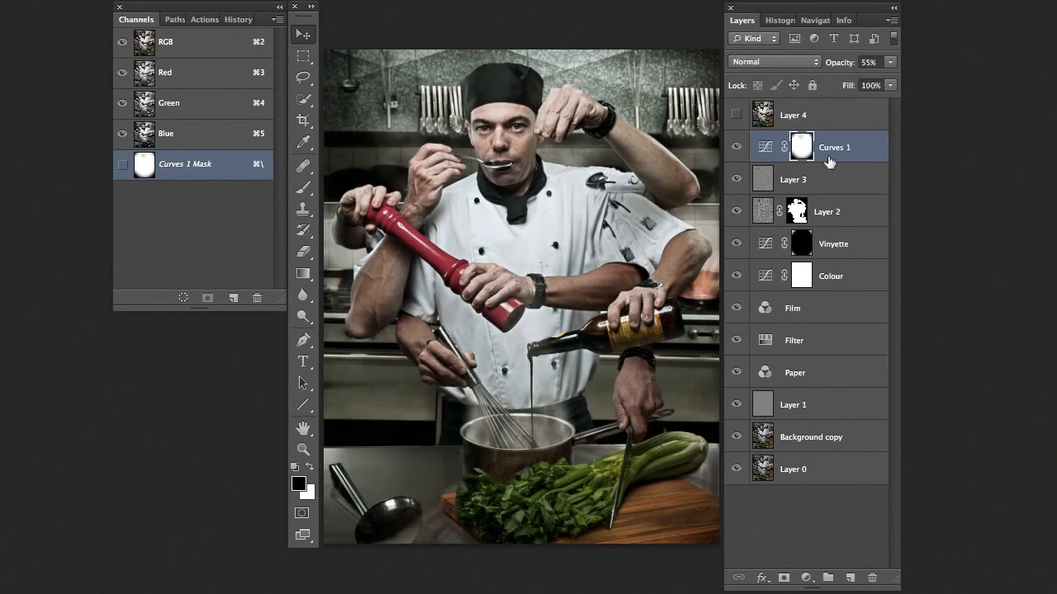
Step: Select and show Layer 4 at the top of the graded chef document's layer stack
click(857, 151)
click(766, 122)
click(736, 116)
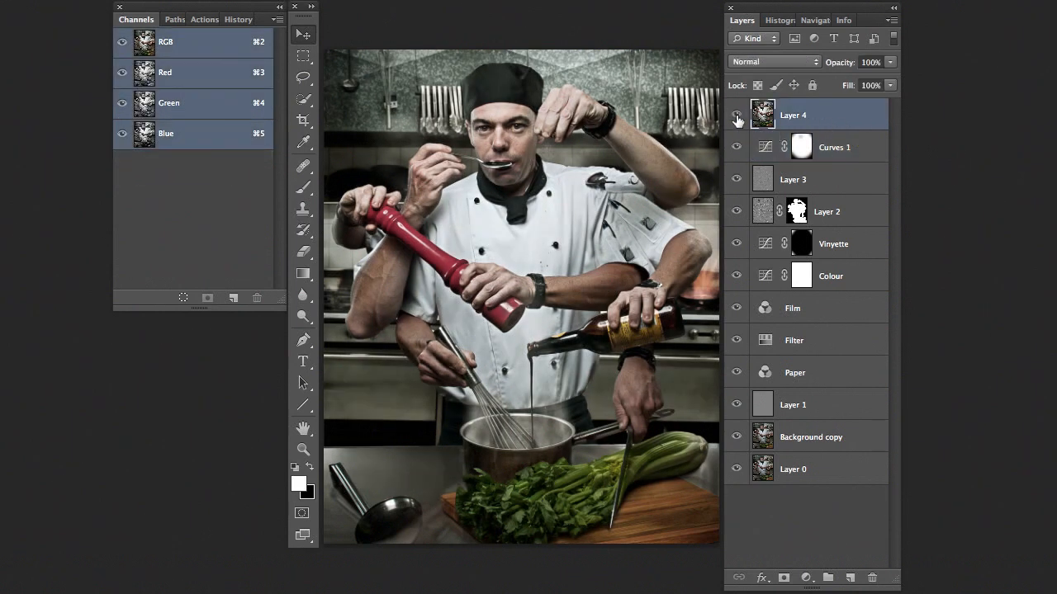